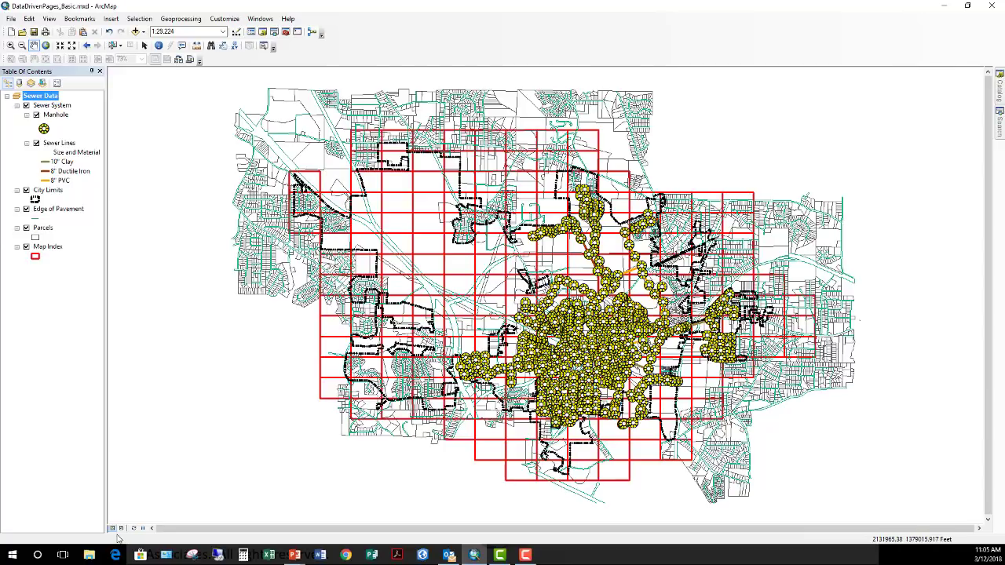
Switch to Layout View to show the City of Trippville sewer map page.
click(122, 528)
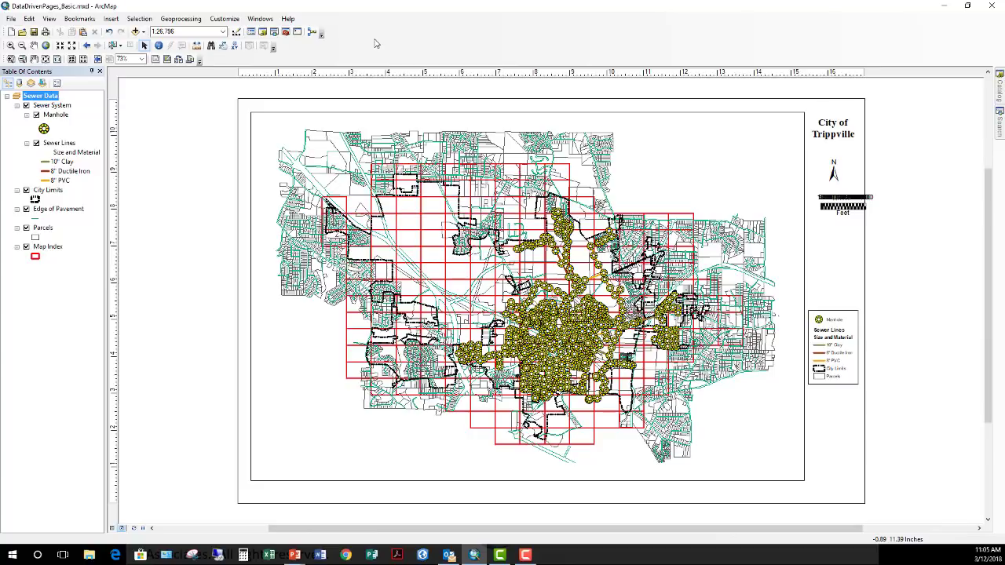
Turn on the Data Driven Pages toolbar and position it above the layout.
right_click(423, 47)
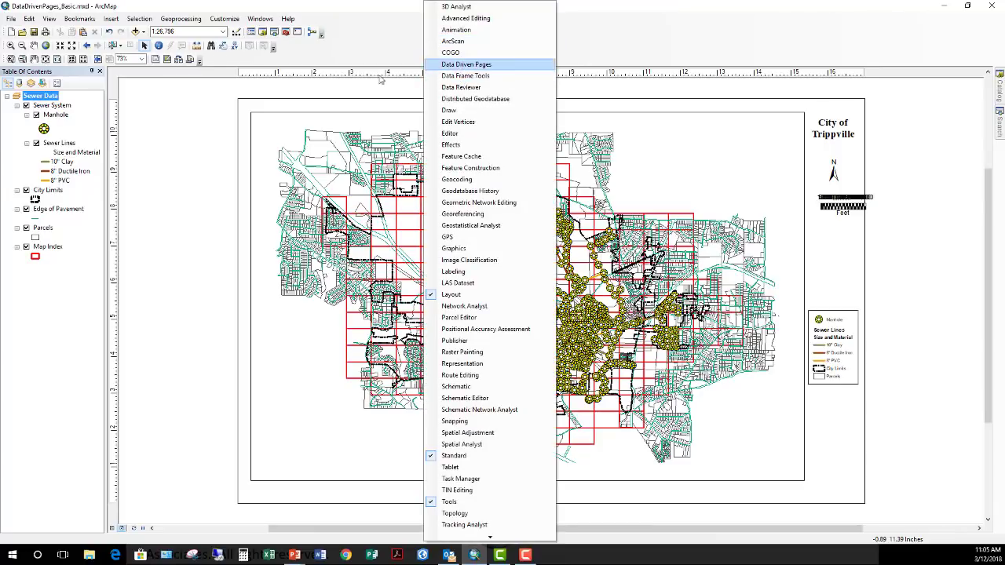
click(233, 22)
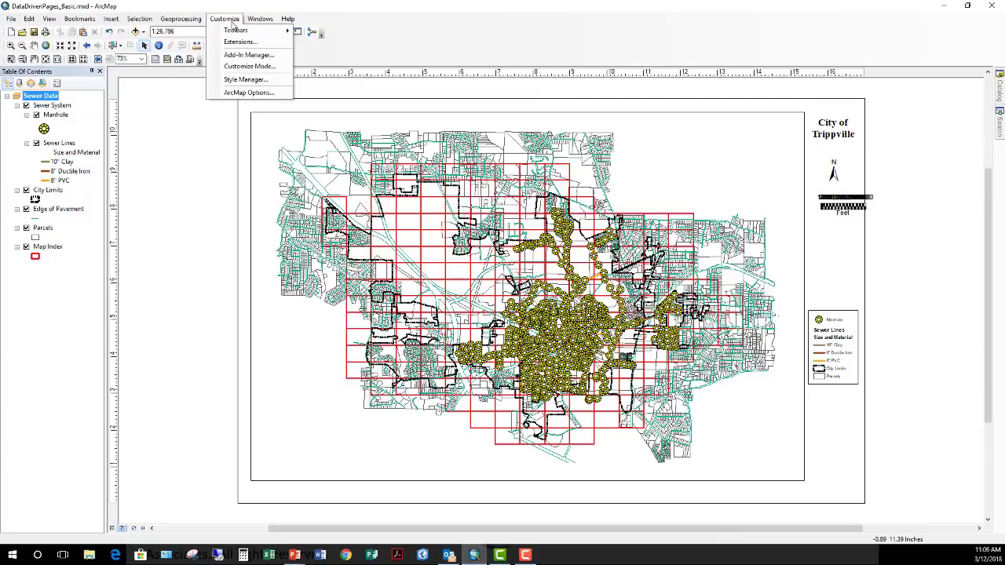
mouse_move(266, 32)
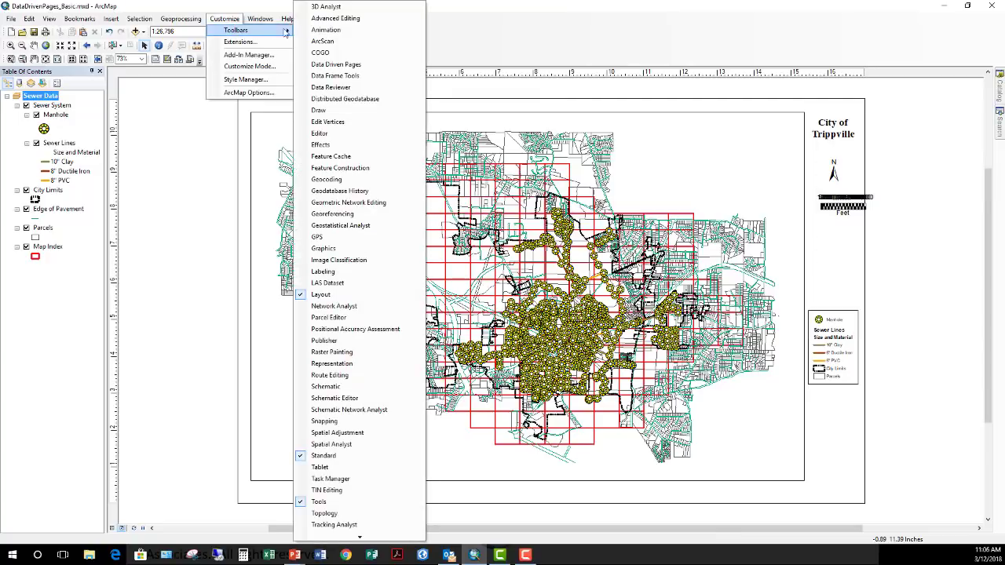
click(336, 64)
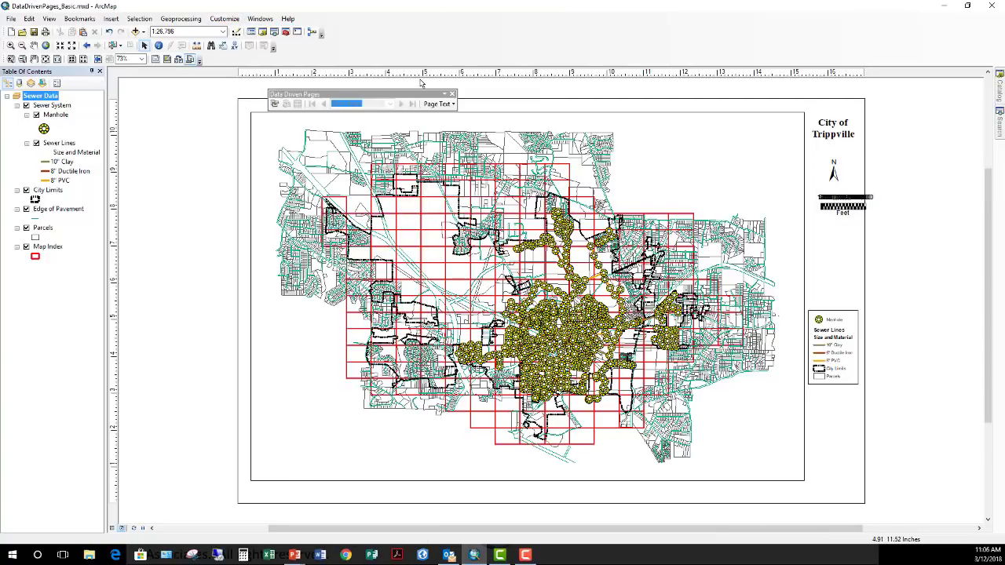
drag(414, 96, 444, 88)
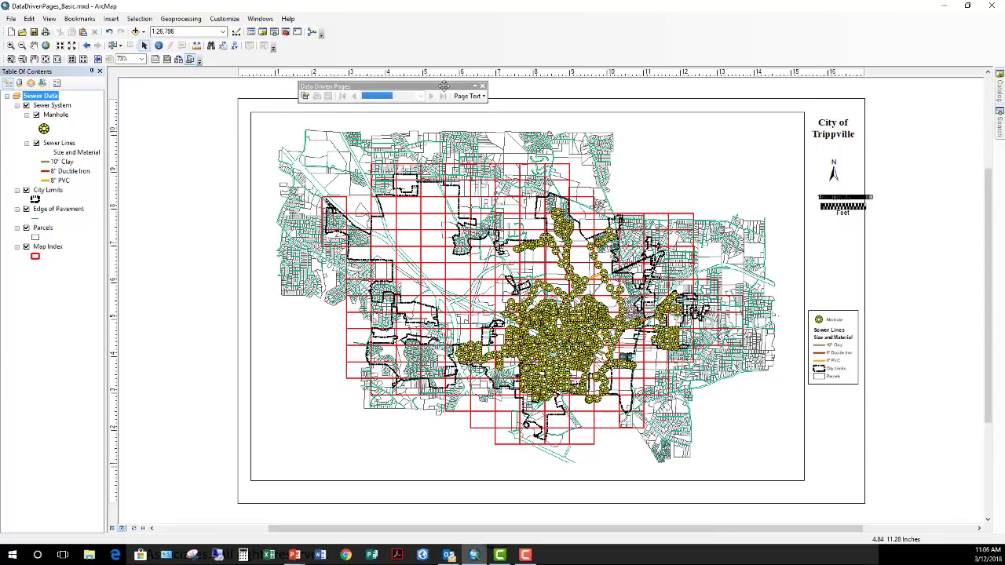
Enable Data Driven Pages on the Map Index layer, using MAP_NO for name, sort and page number.
click(305, 96)
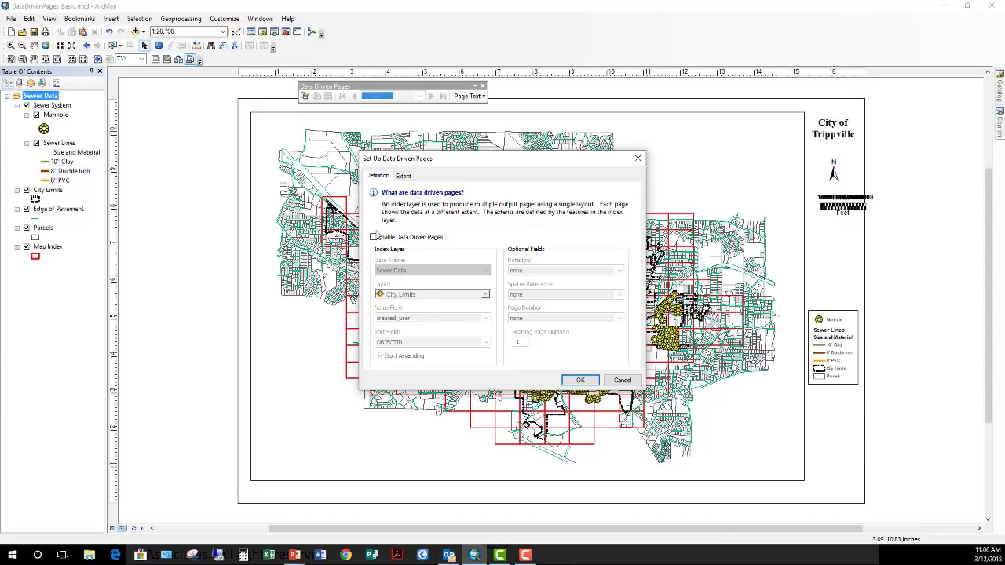
click(374, 237)
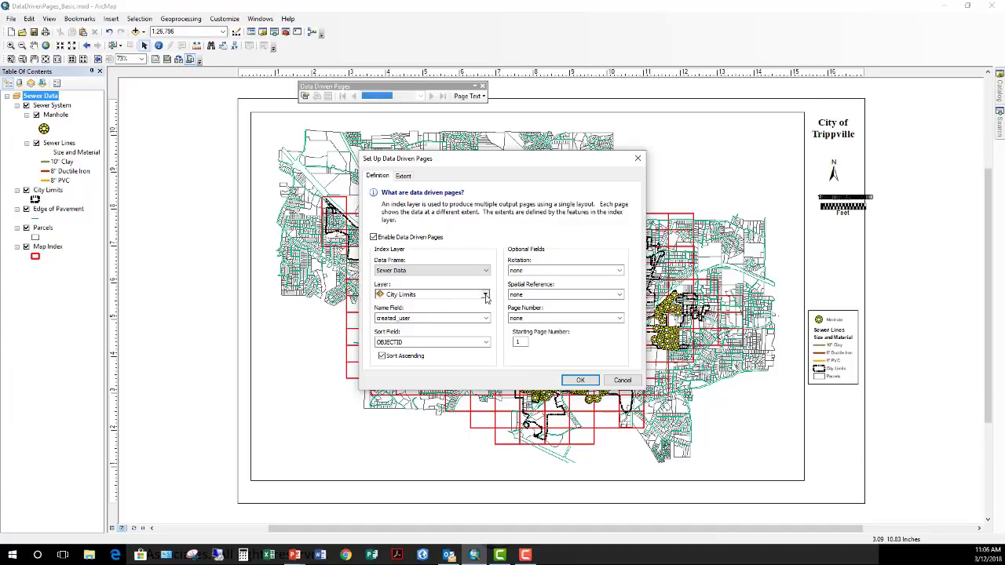
click(485, 296)
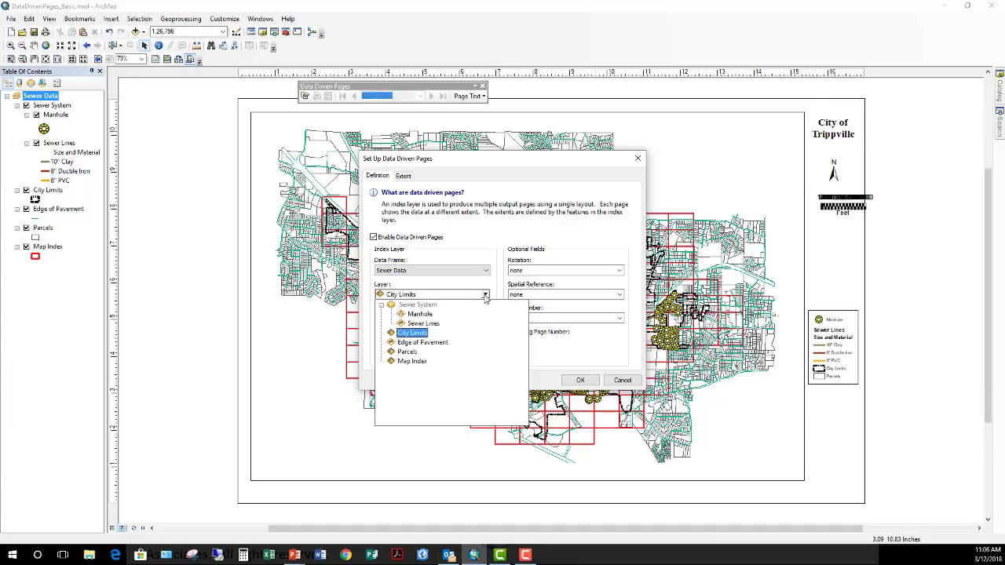
click(412, 361)
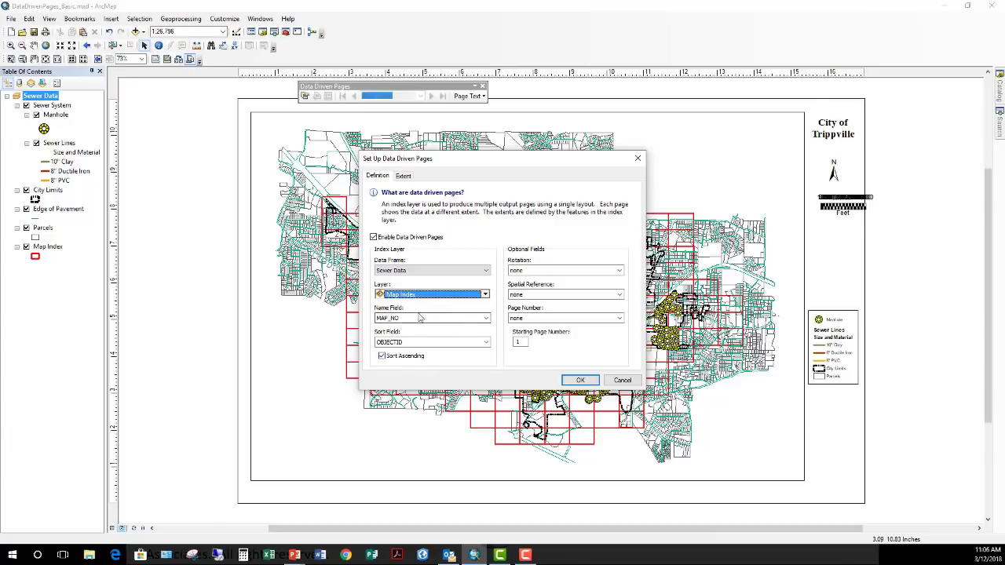
click(487, 317)
click(393, 326)
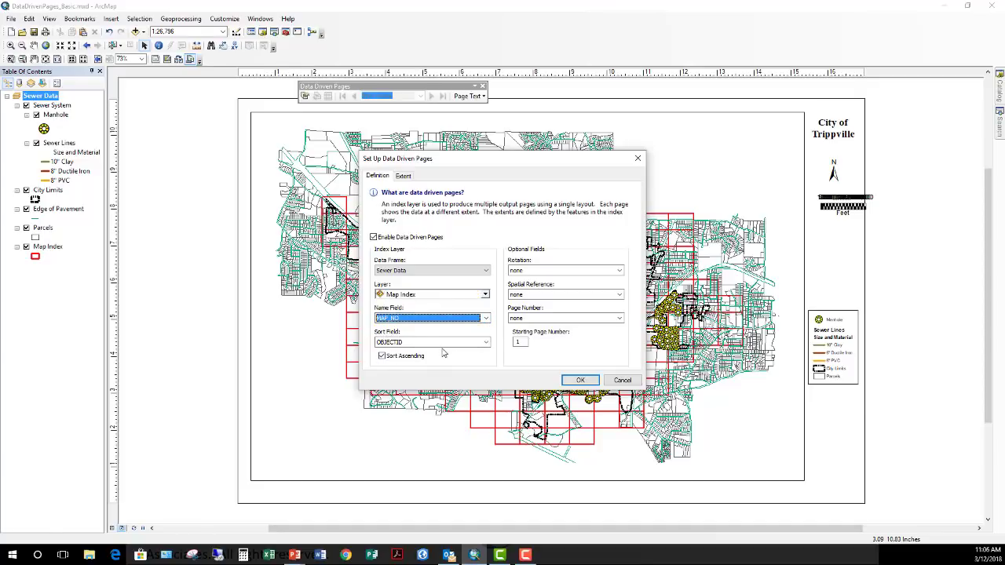
click(486, 342)
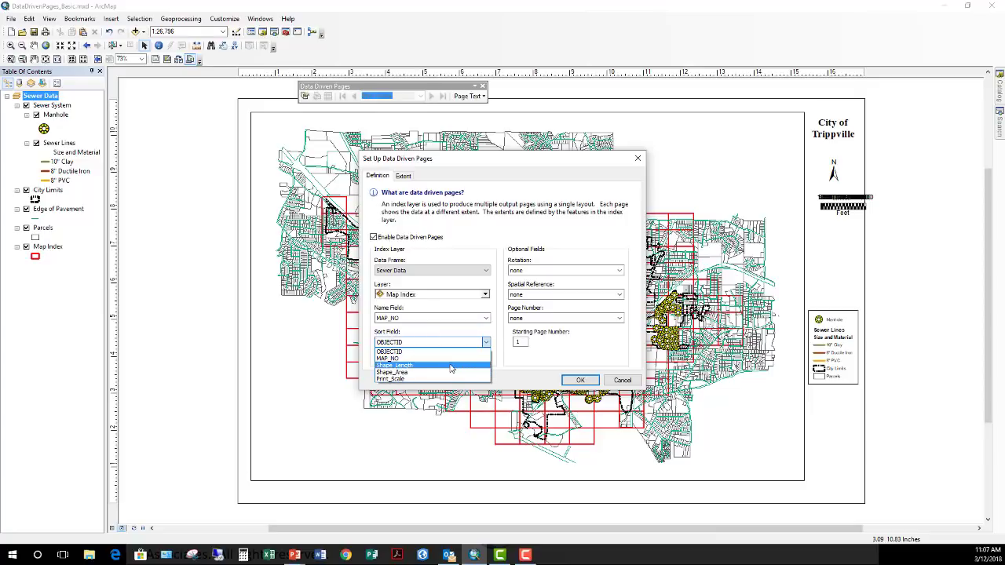
click(445, 358)
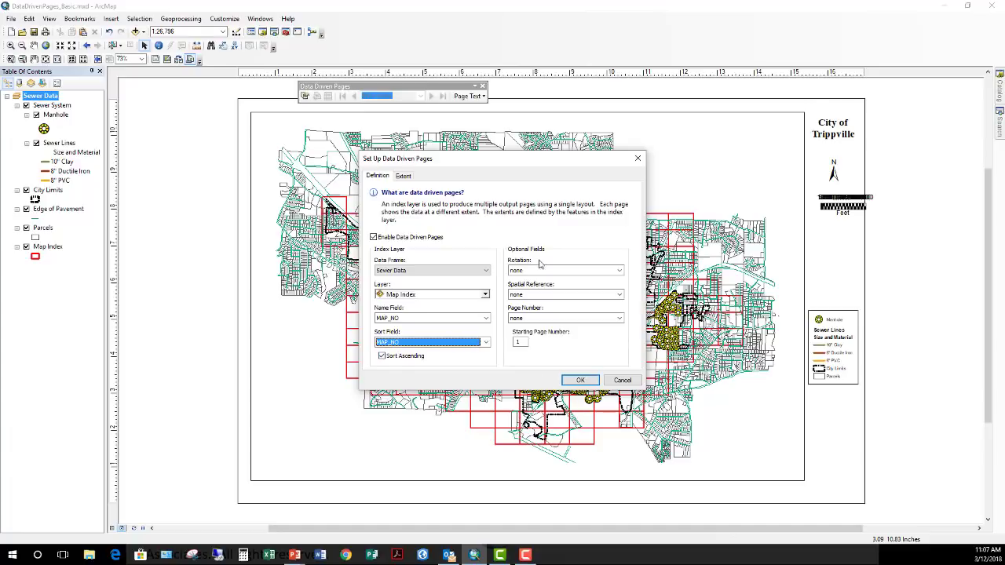
click(619, 320)
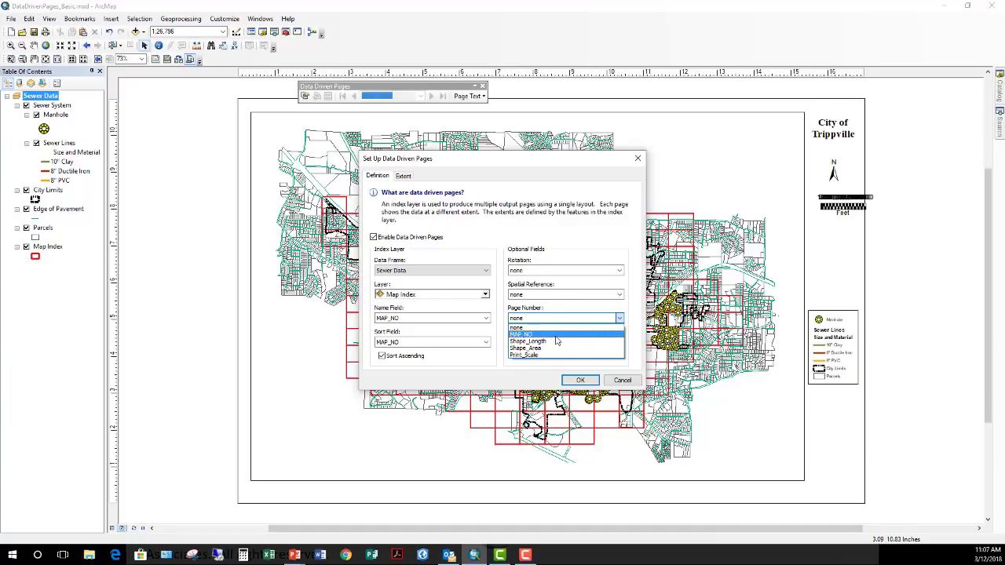
click(556, 335)
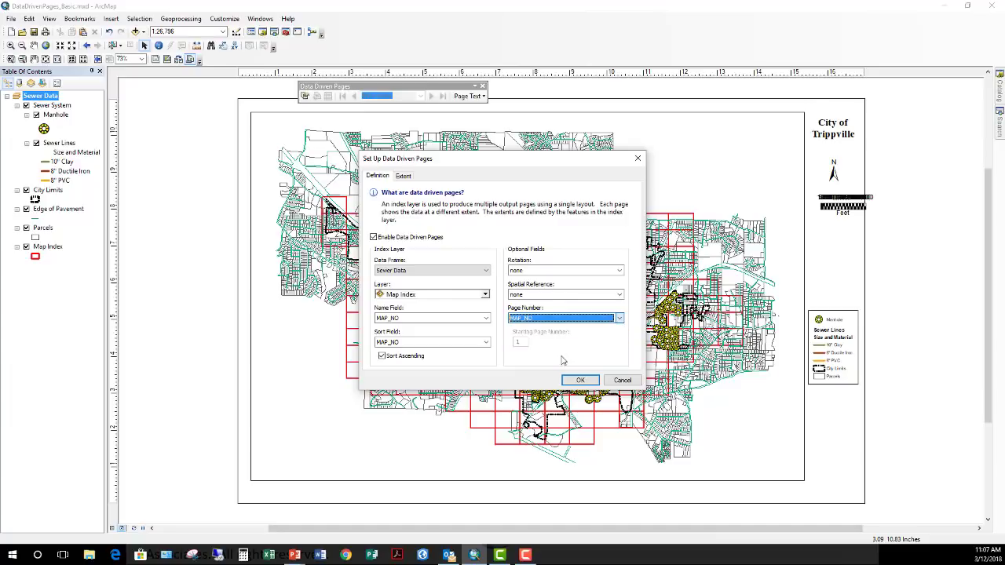
Use Data Driven Scale from the Print_Scale field and create the map pages.
click(407, 177)
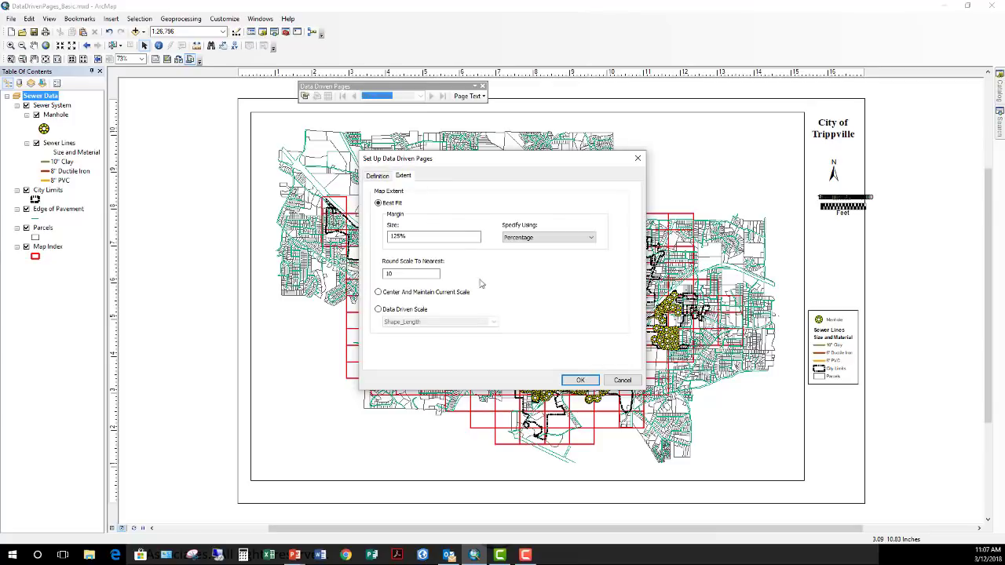
click(379, 176)
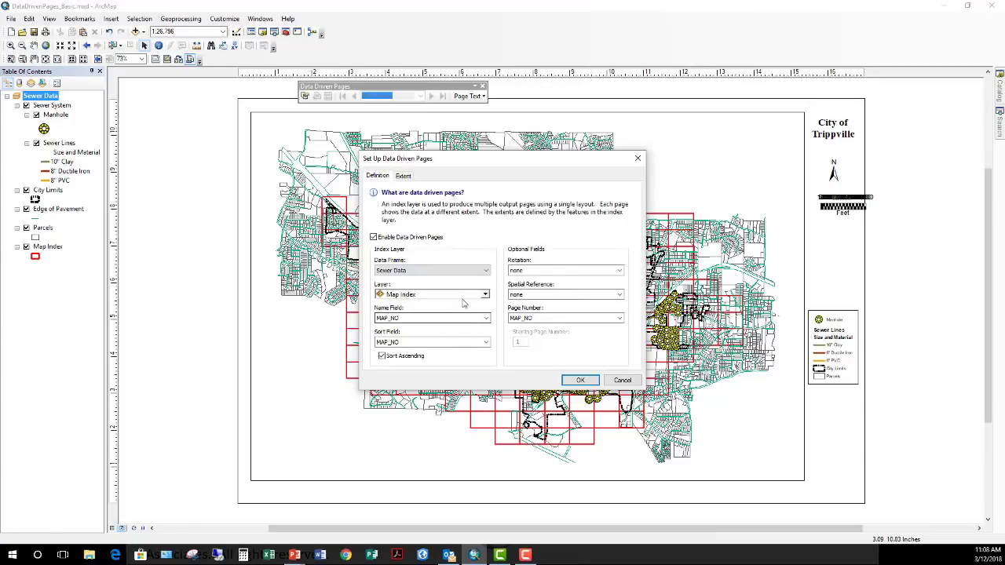
click(404, 177)
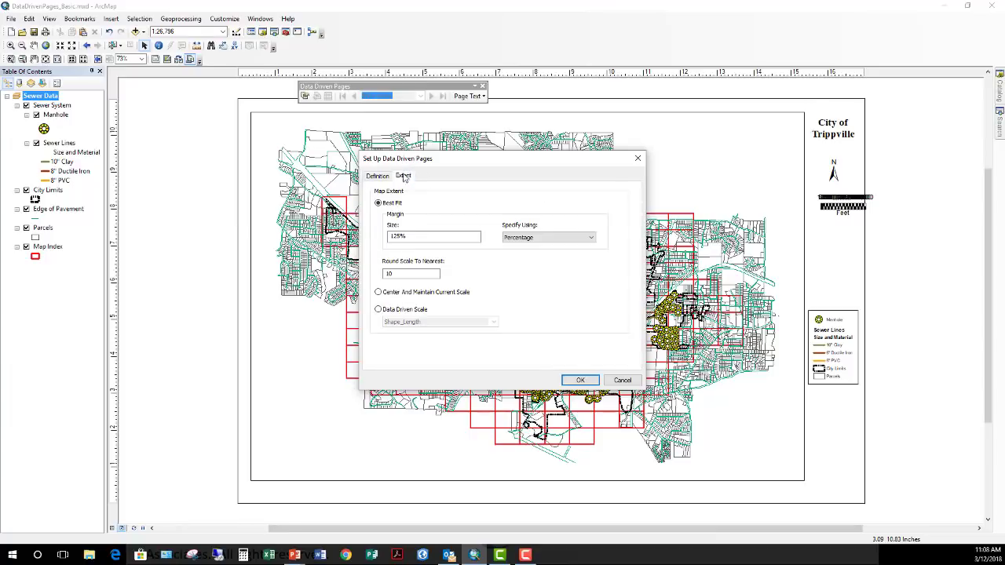
click(394, 314)
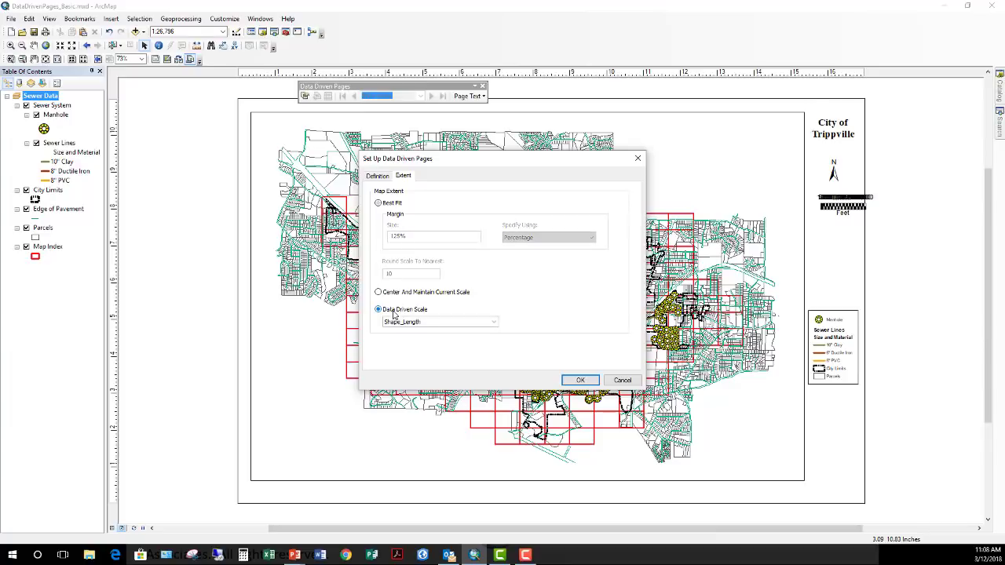
click(494, 322)
click(453, 345)
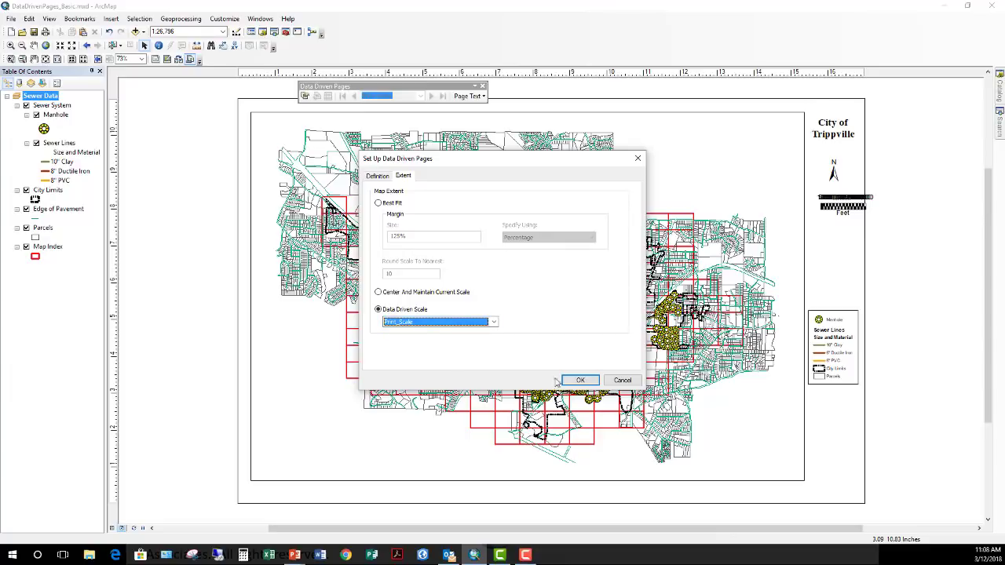
click(581, 381)
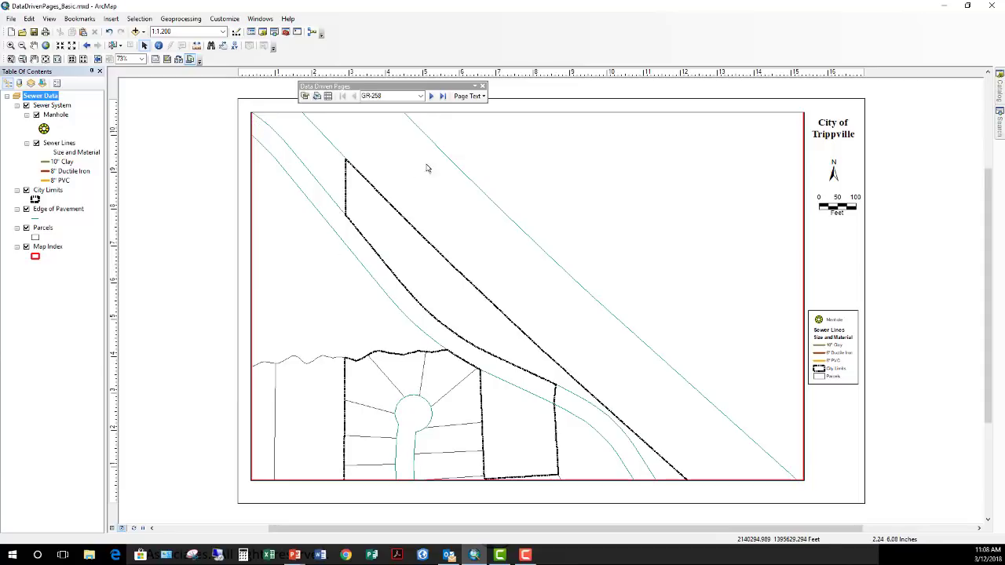
Step through the map pages with the next, last and first page controls.
click(433, 97)
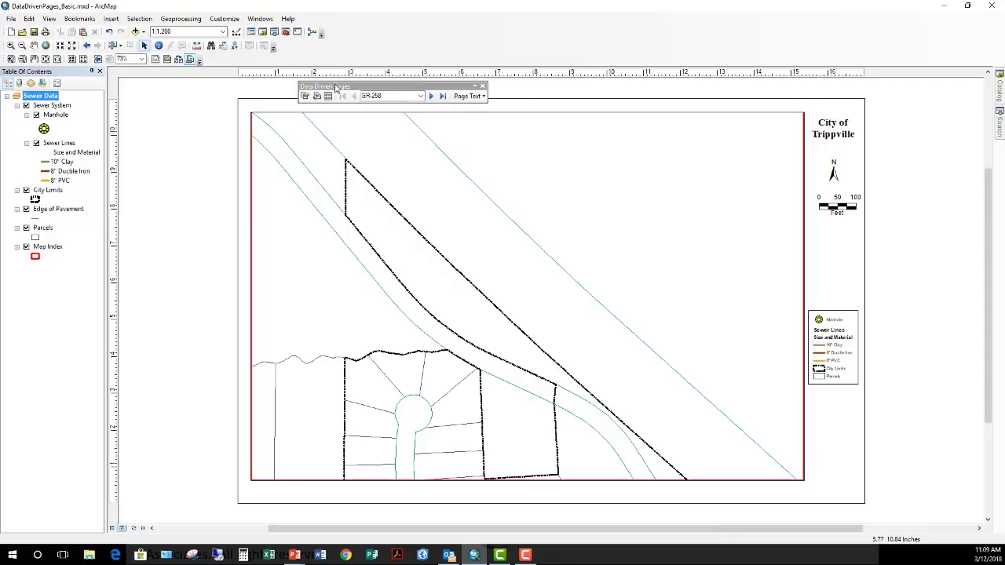
click(431, 96)
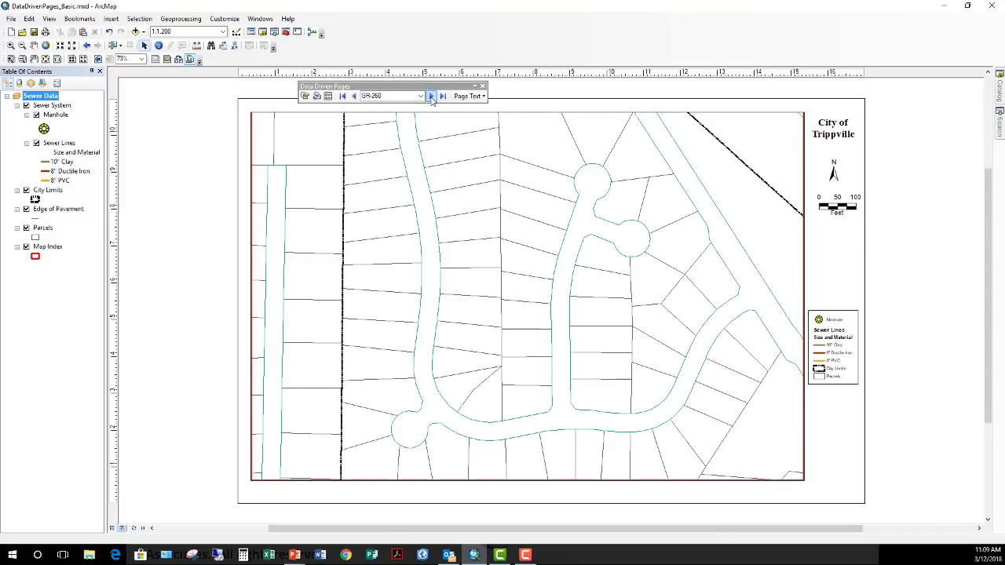
click(431, 96)
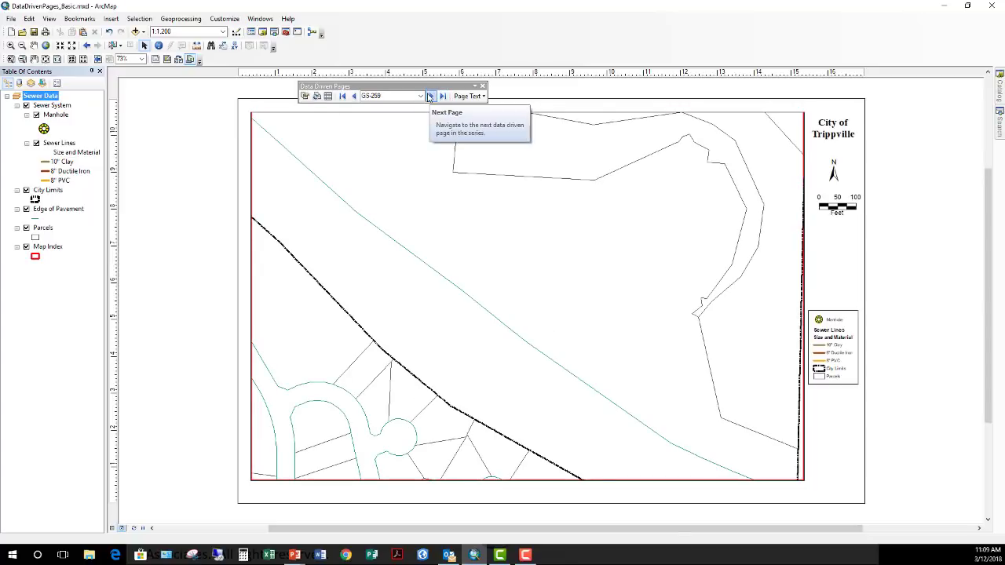
click(442, 95)
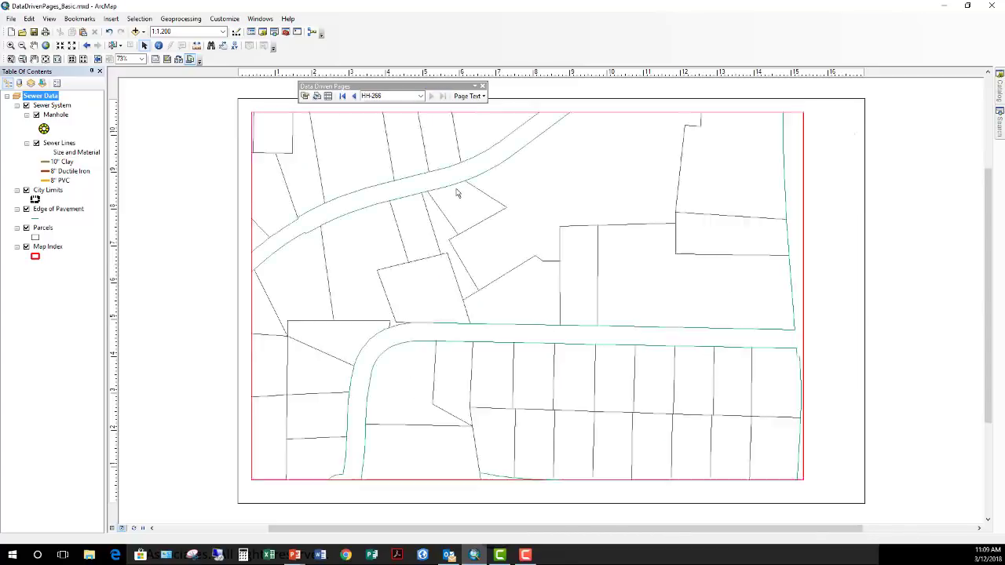
click(343, 96)
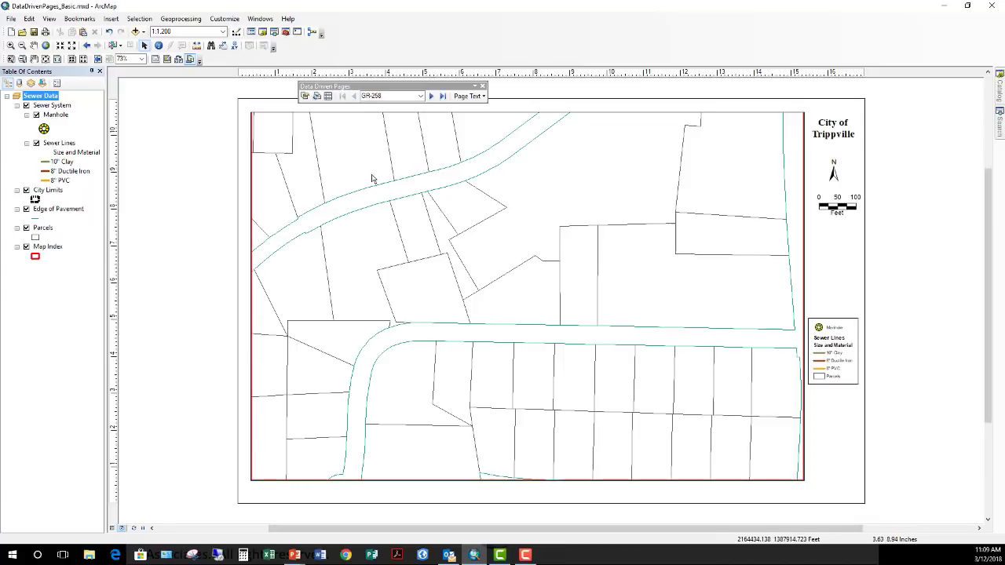
Go directly to page GZ-267 by entering its name in the page box.
click(387, 96)
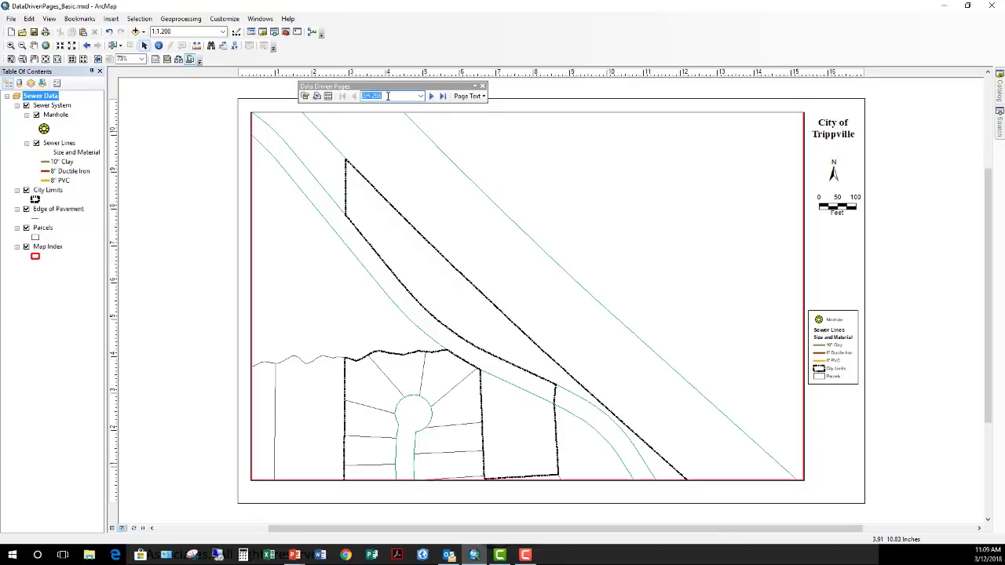
text(gh)
text(-267)
key(Return)
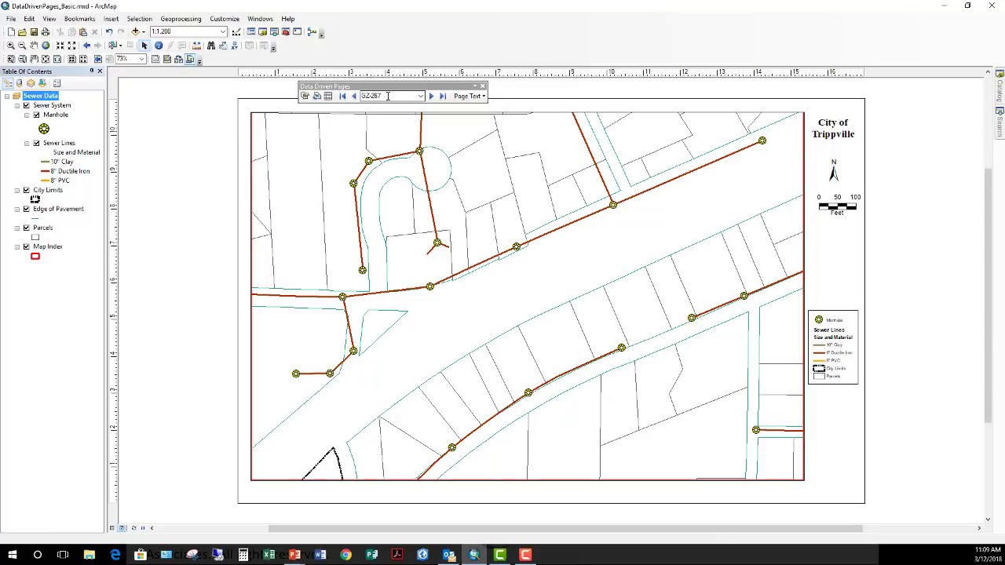
text(7)
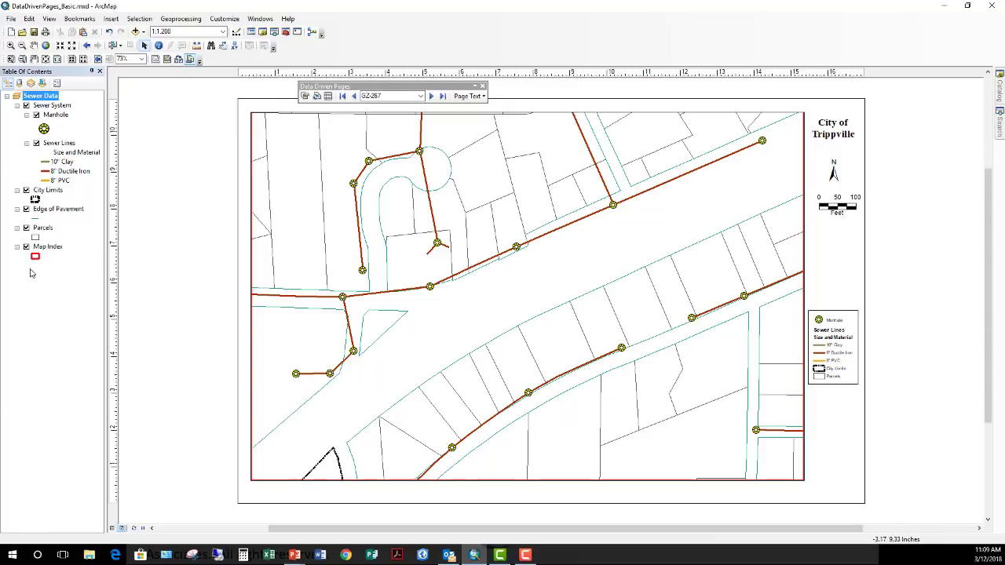
Open the Map Index attribute table and scroll through its MAP_NO records.
click(328, 96)
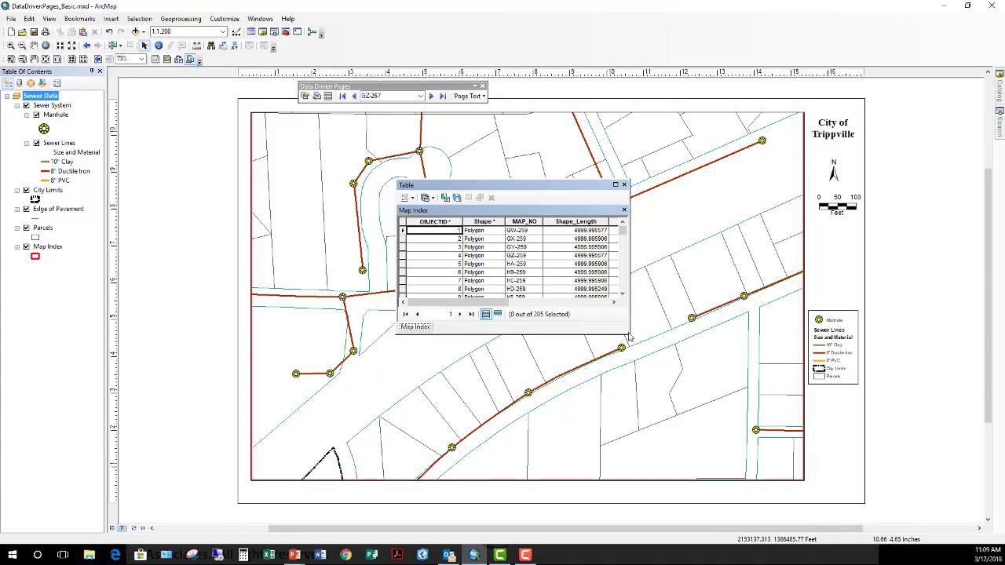
scroll(531, 245, down, 6)
scroll(541, 279, down, 5)
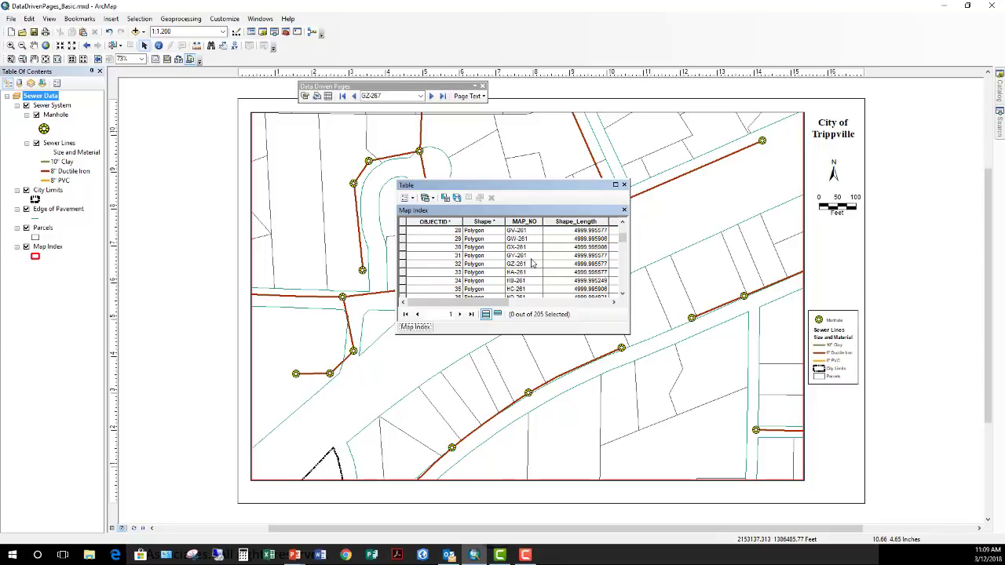
scroll(532, 275, up, 11)
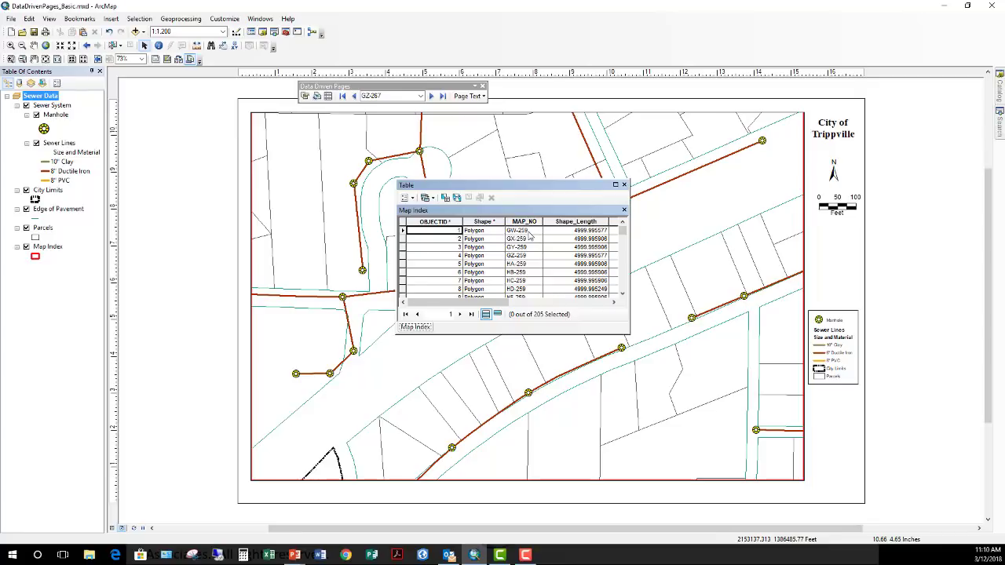
scroll(537, 259, down, 3)
scroll(535, 278, down, 1)
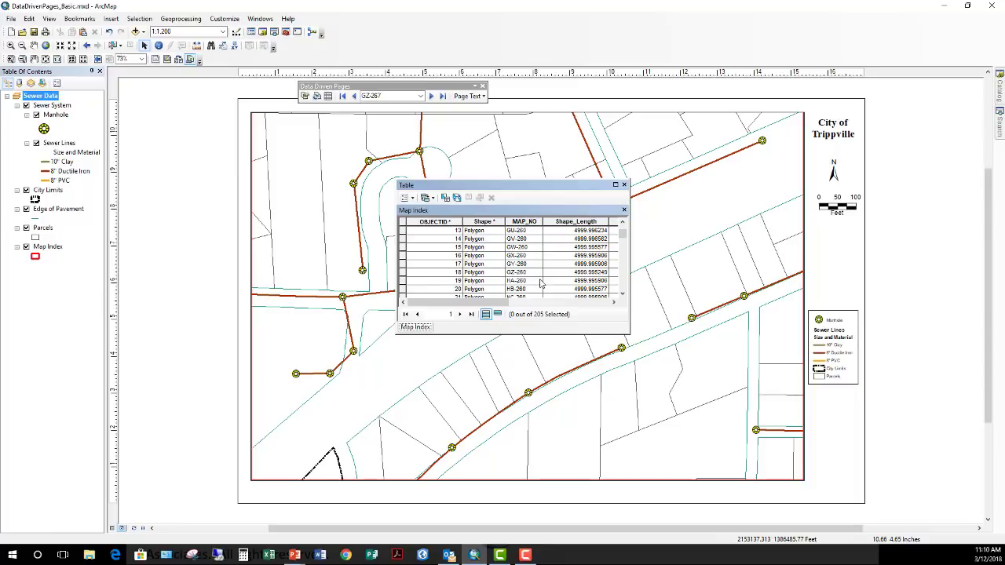
Close the Map Index table, refresh the data driven pages, and return to Layout View.
click(624, 186)
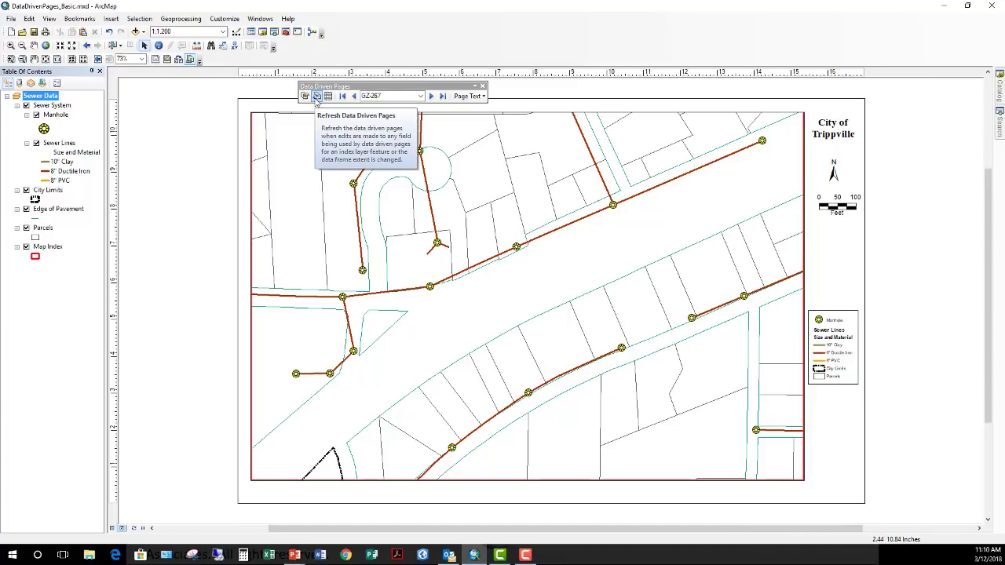
click(317, 95)
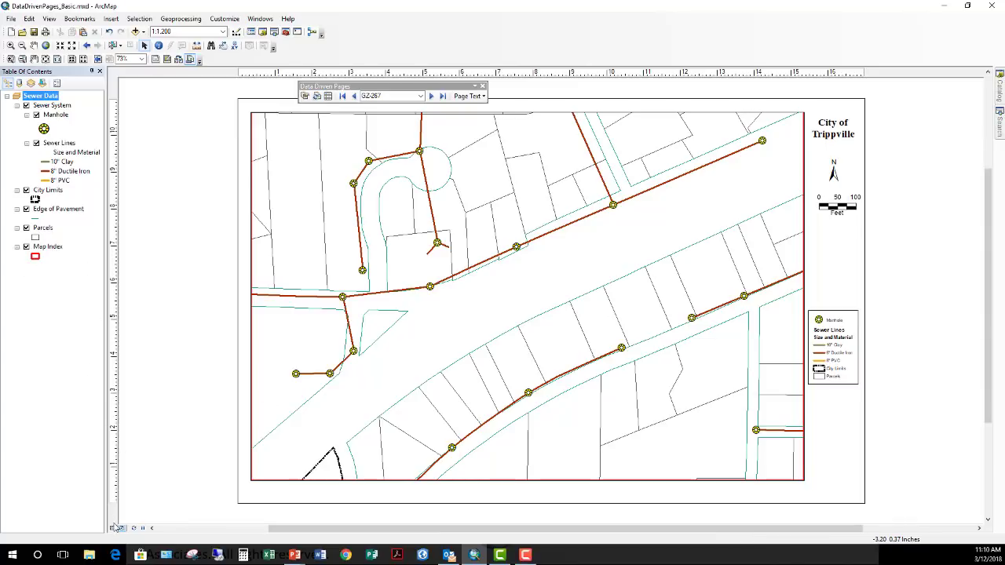
click(114, 528)
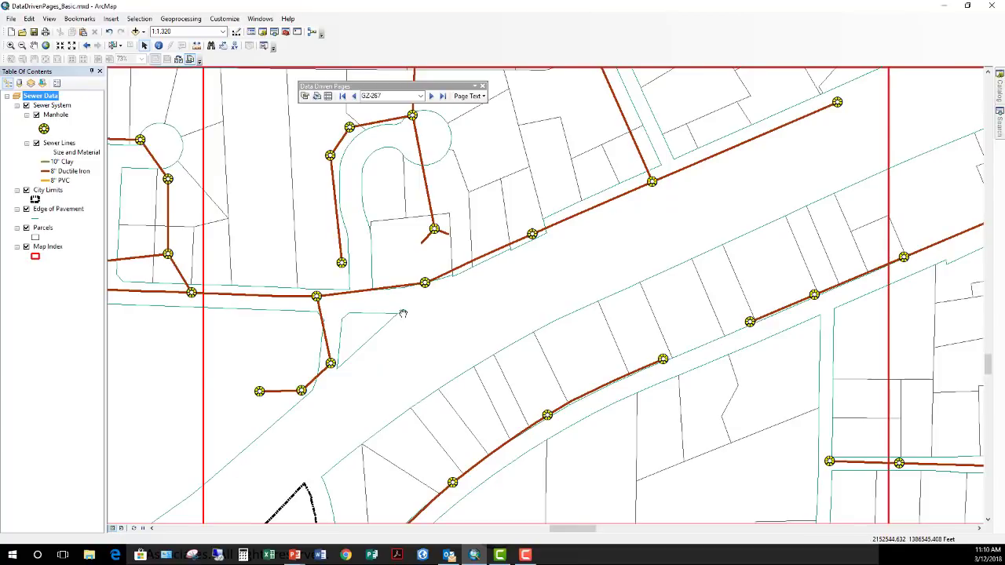
scroll(403, 314, up, 3)
scroll(403, 314, down, 5)
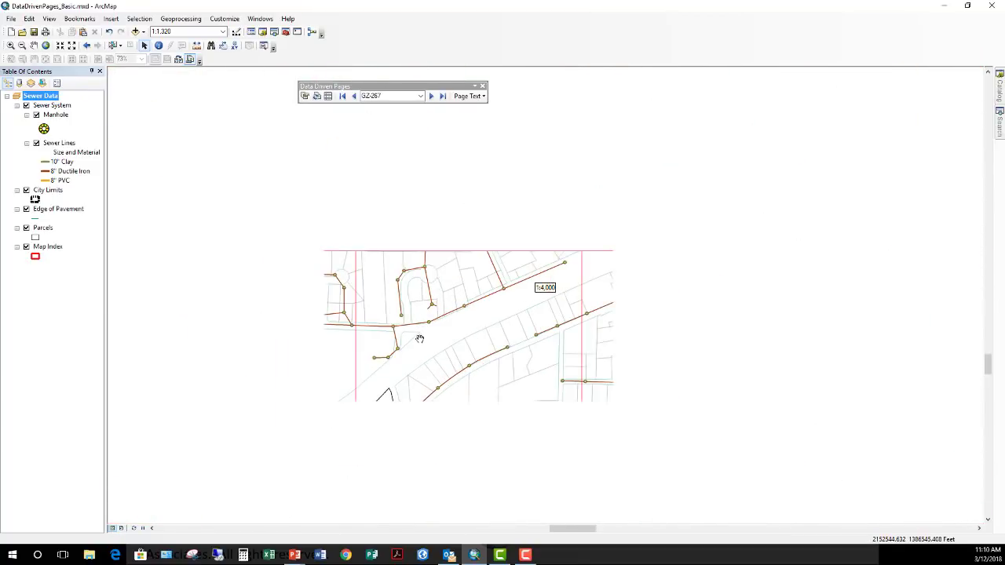
scroll(420, 338, down, 3)
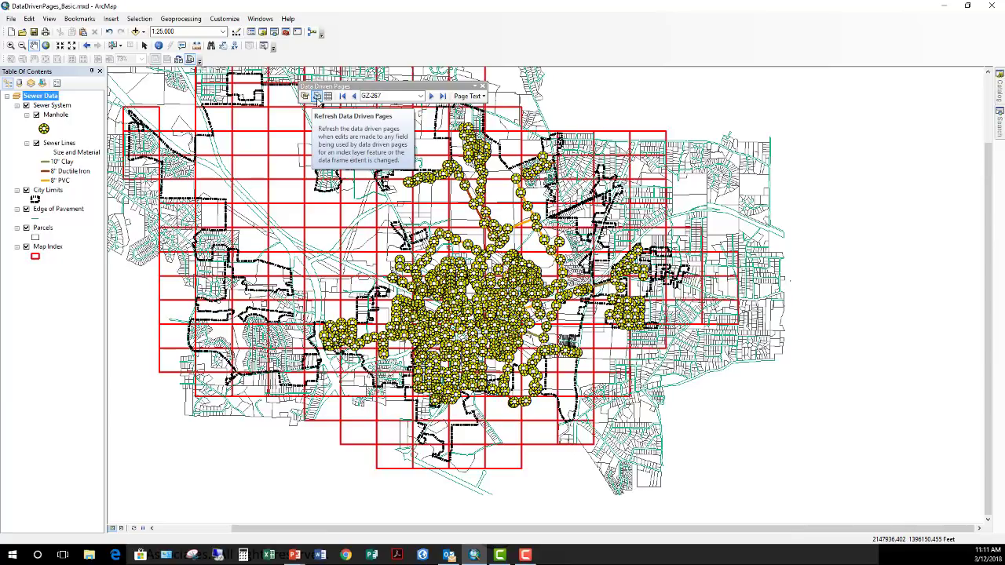
click(316, 96)
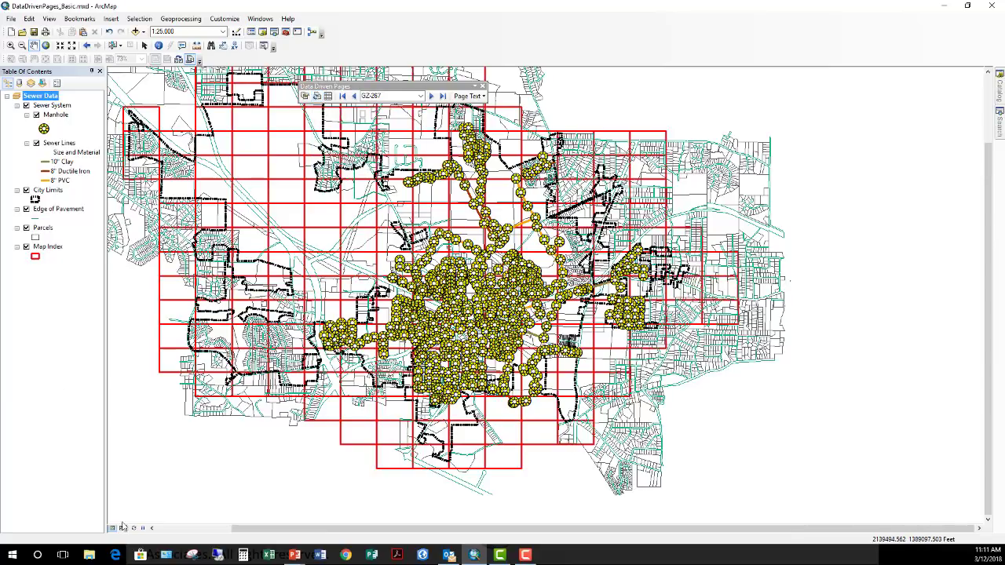
click(122, 529)
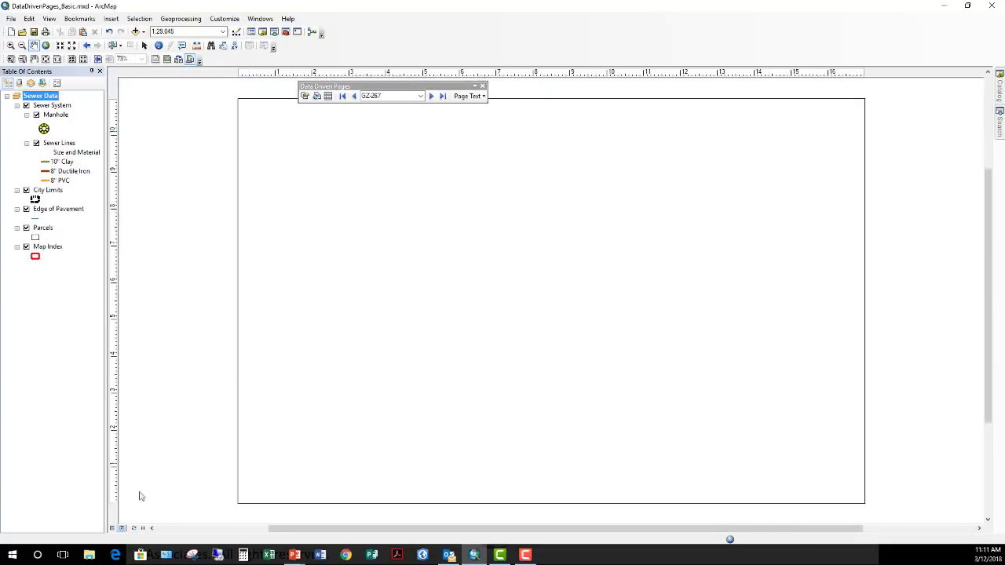
Advance to page GZ-268 and place a Data Driven Page Name label at the lower-right corner.
click(430, 96)
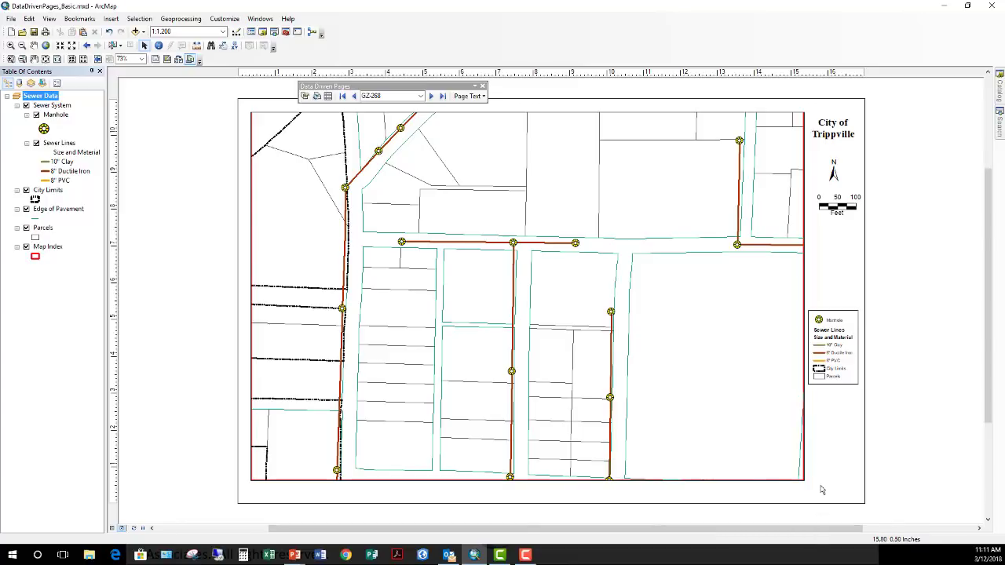
click(463, 98)
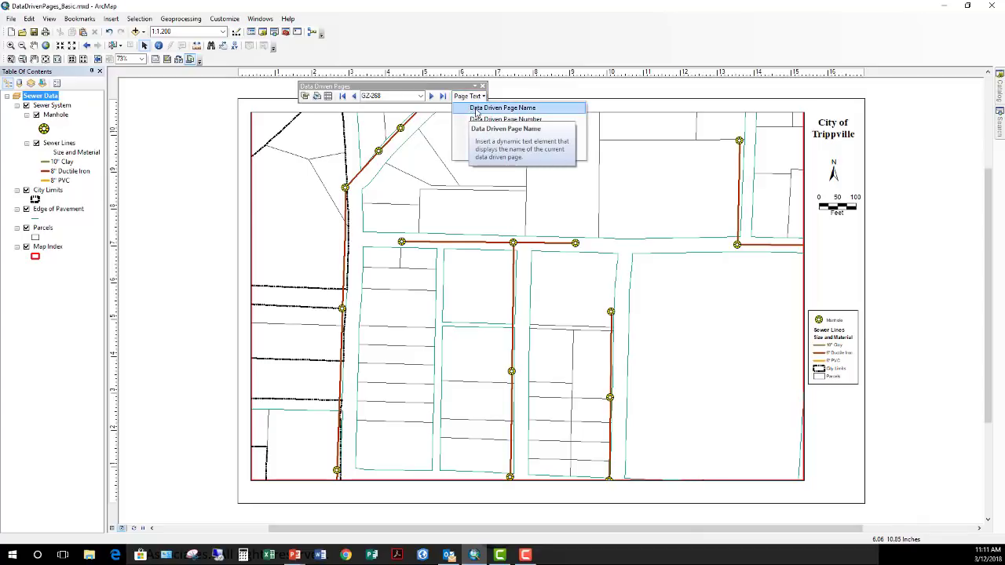
click(476, 110)
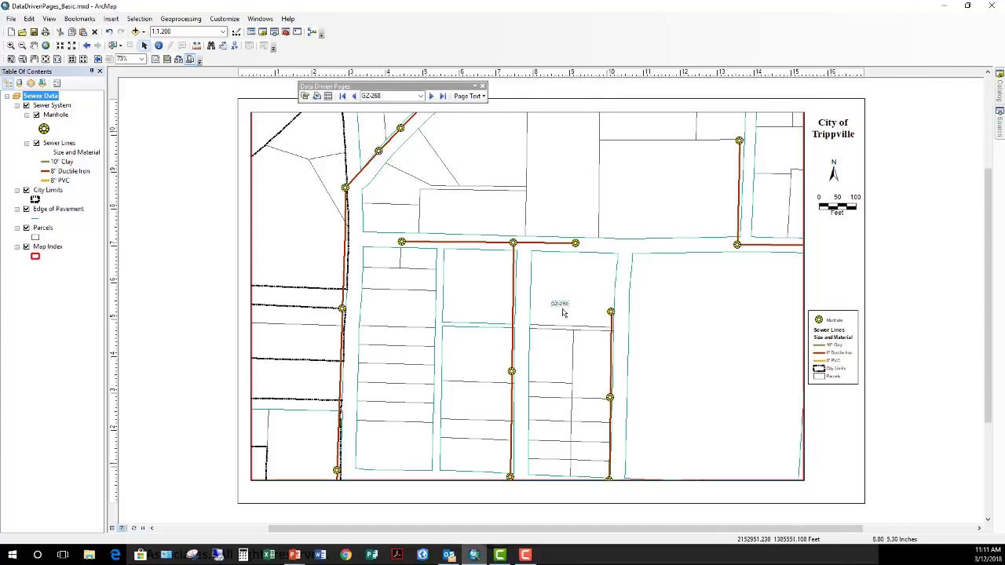
mouse_move(558, 303)
mouse_down()
mouse_move(702, 377)
mouse_move(865, 488)
mouse_move(834, 477)
mouse_up()
Set the GZ-268 page-name label's text symbol to size 24 bold and apply it.
right_click(834, 475)
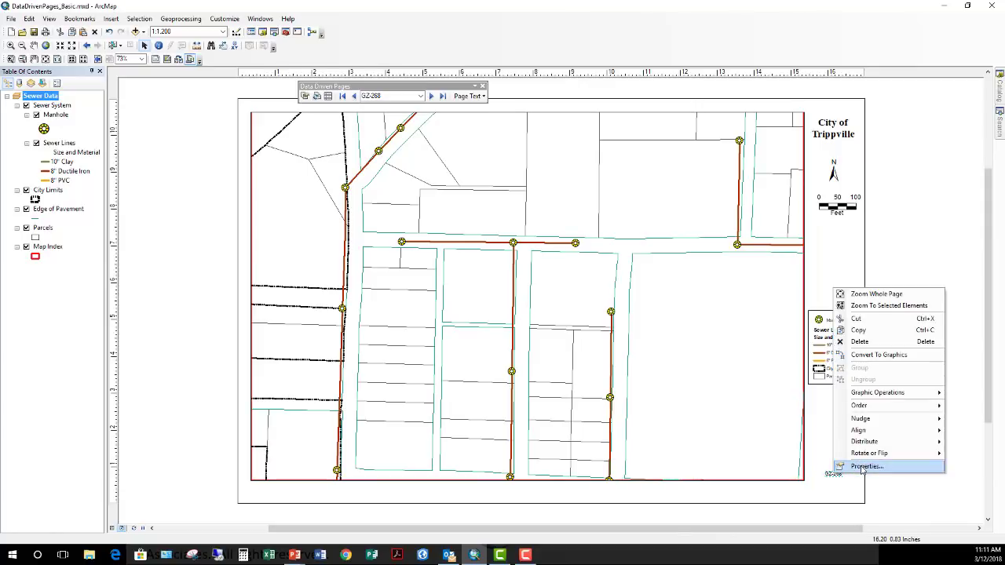
click(861, 469)
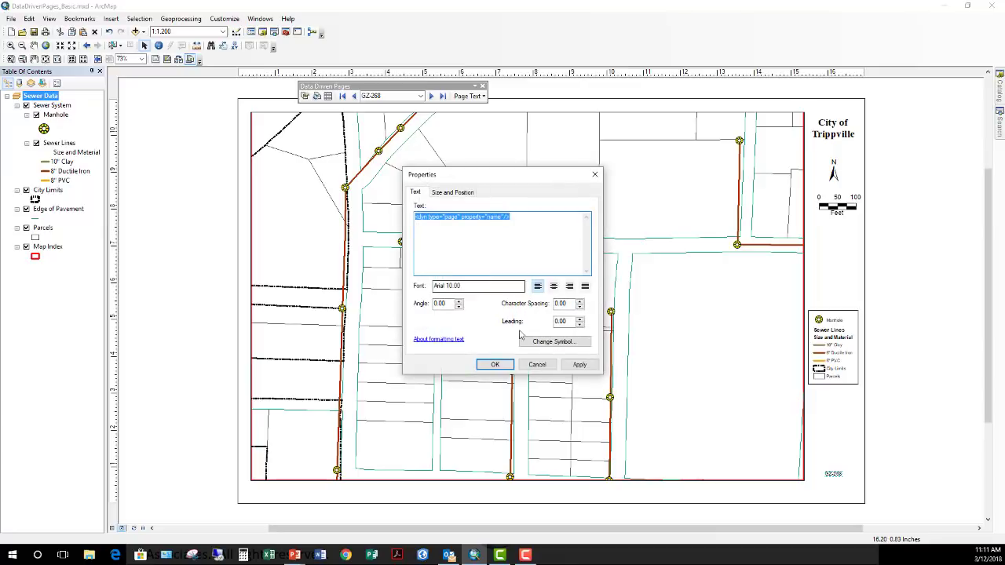
click(527, 346)
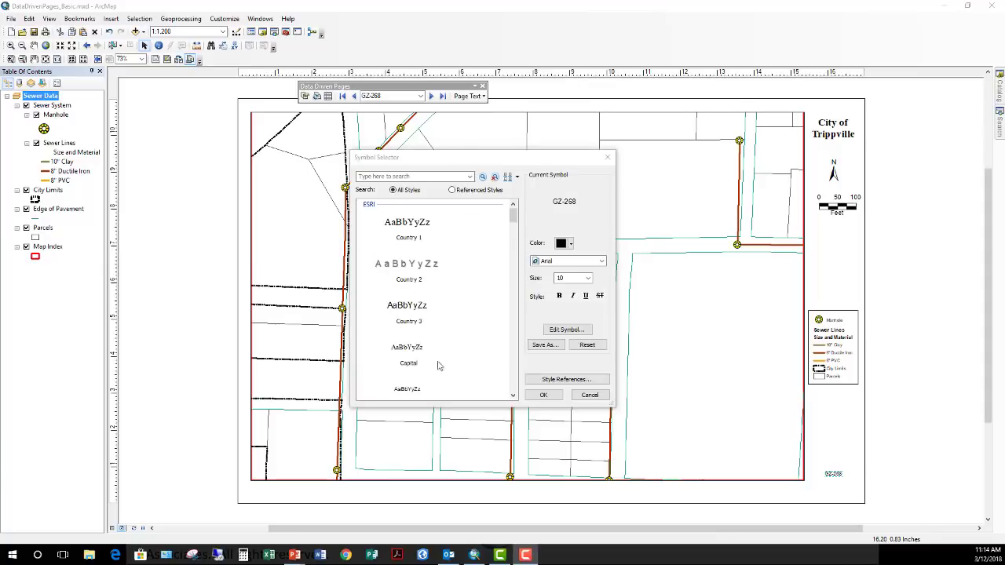
click(589, 280)
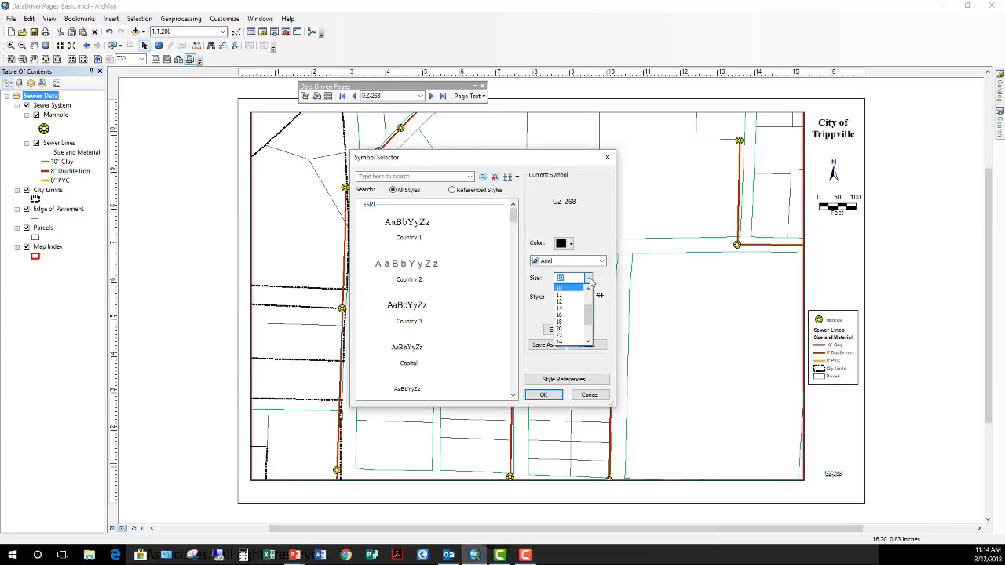
click(574, 341)
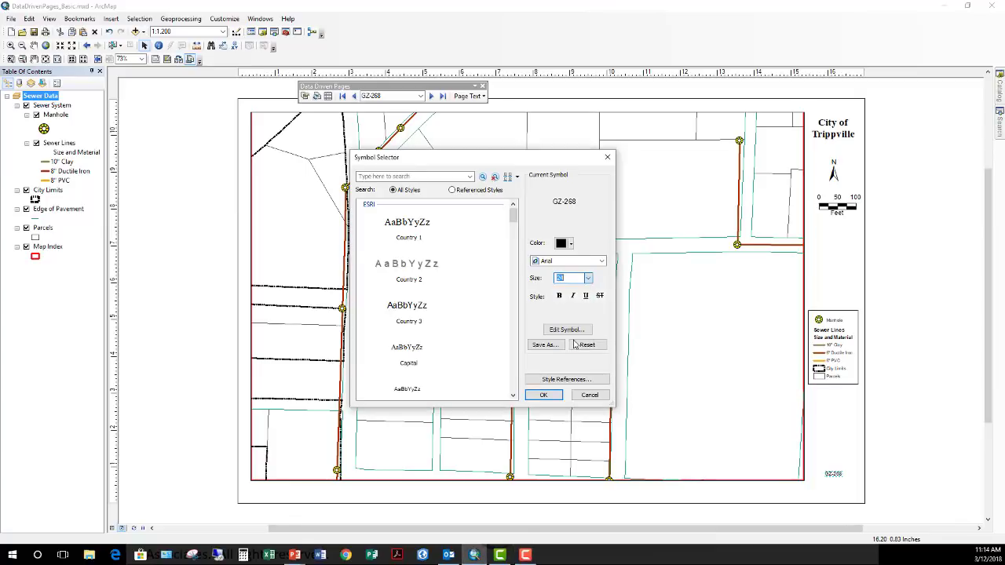
click(560, 298)
click(543, 395)
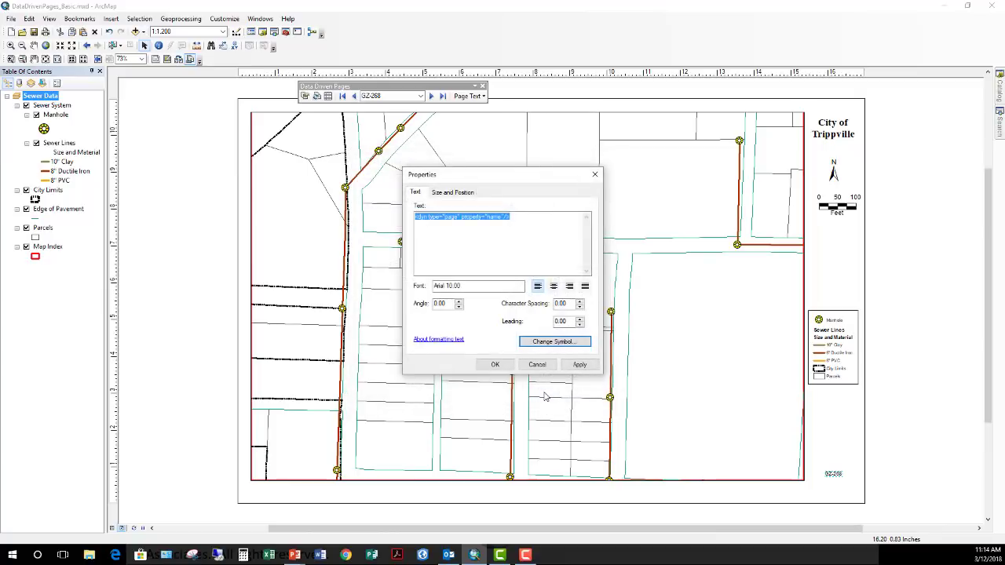
click(489, 366)
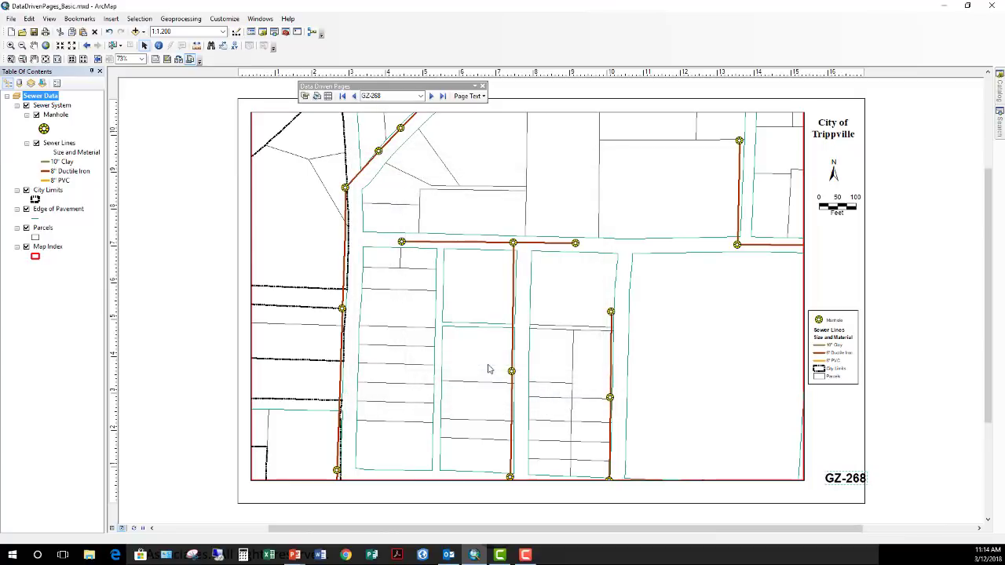
drag(844, 478, 837, 473)
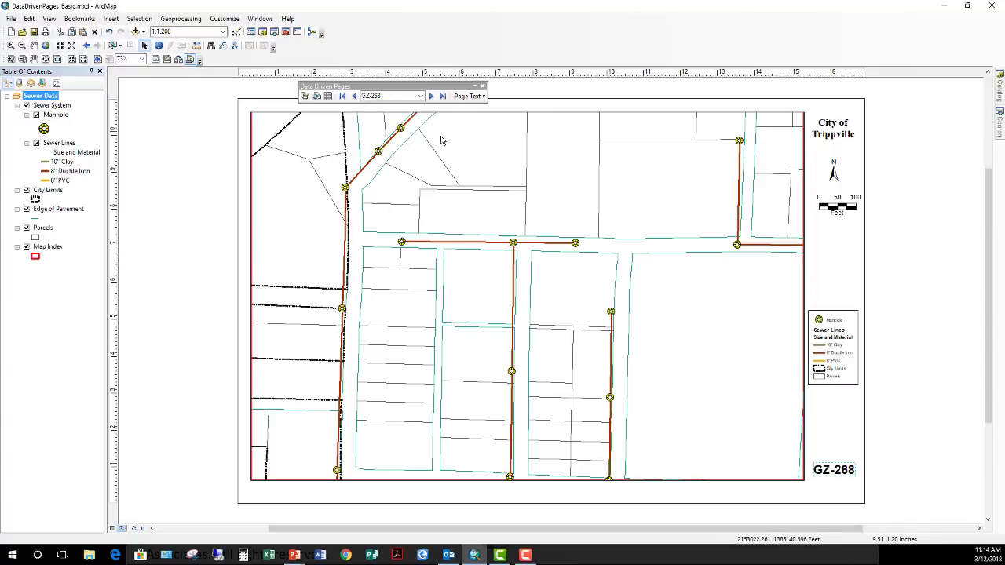
click(432, 96)
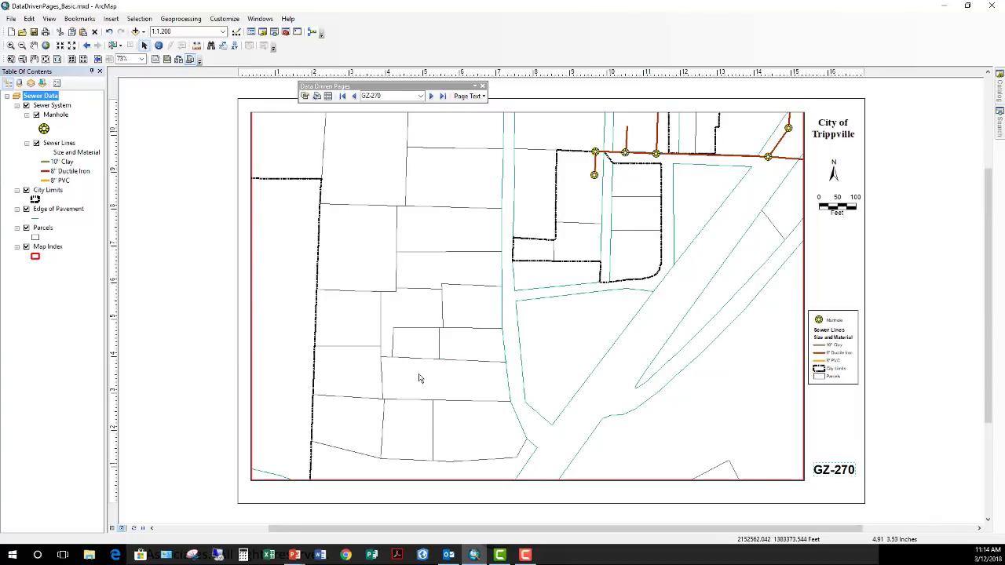
click(470, 96)
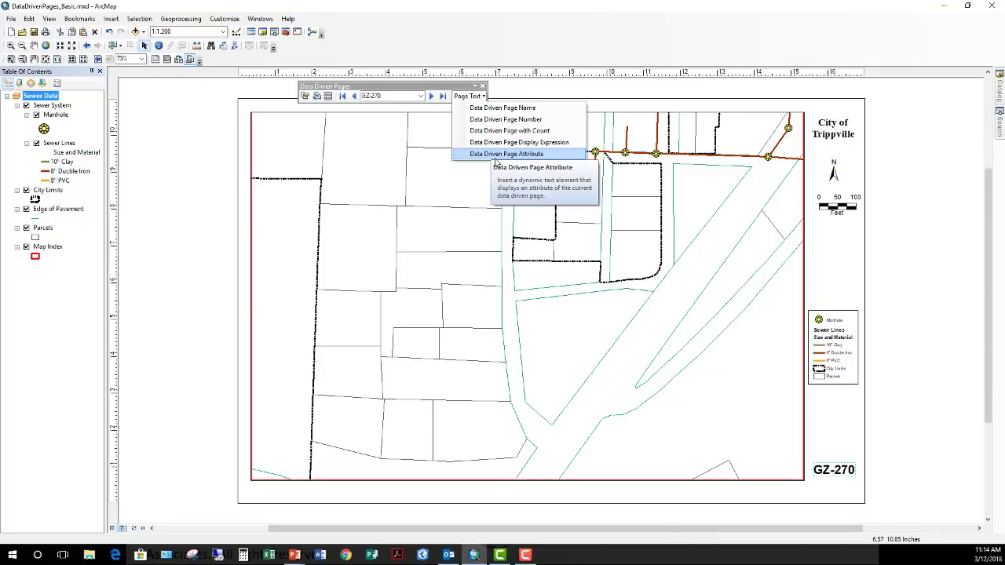
click(432, 99)
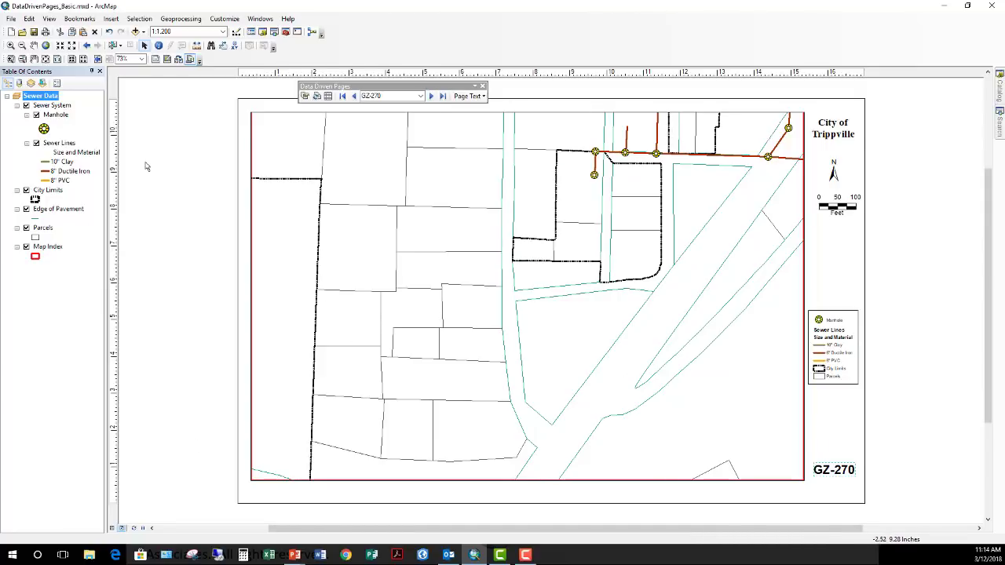
click(46, 32)
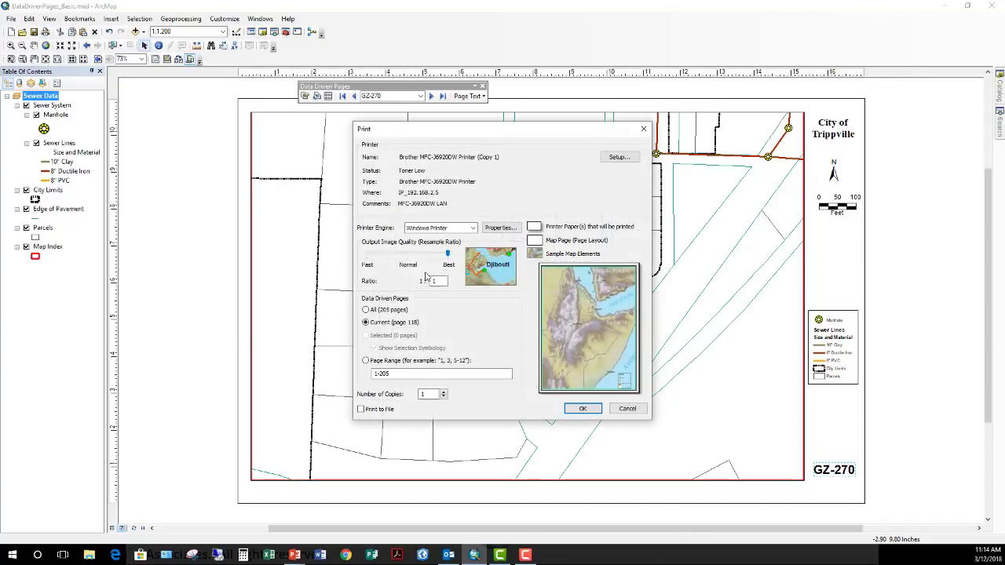
drag(547, 132, 421, 121)
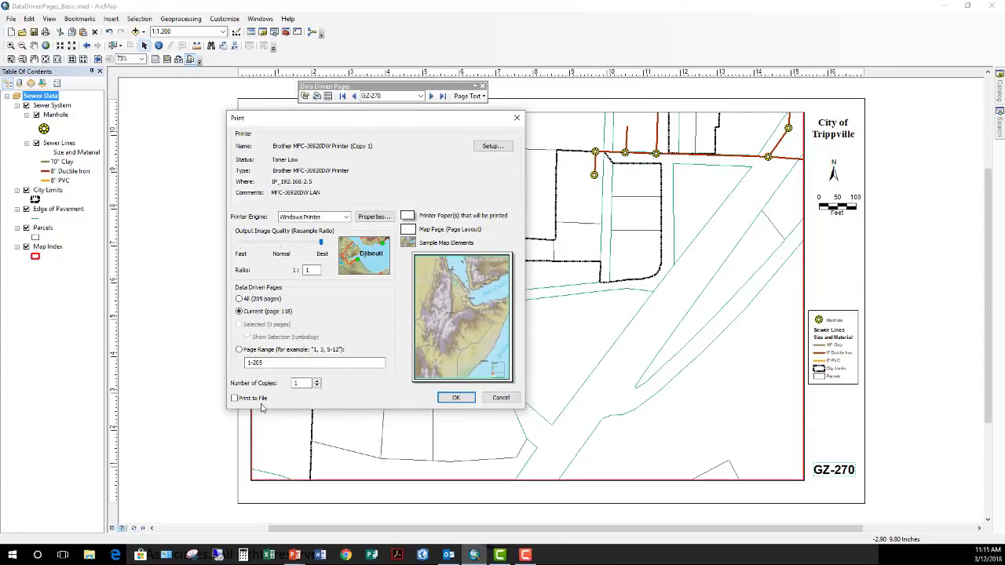
click(240, 311)
click(500, 398)
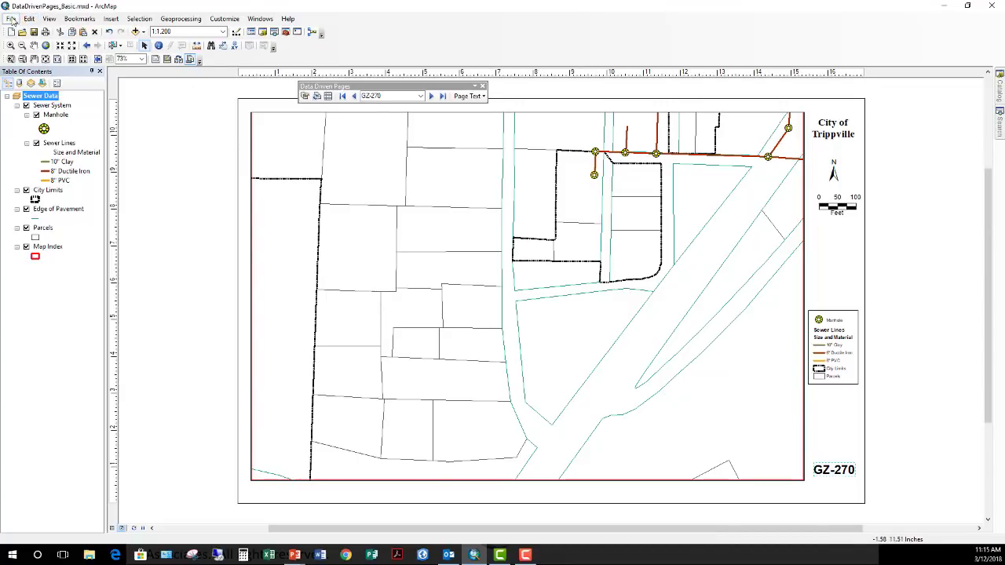
Start a map export as PDF (*.pdf) and bring up its Pages options.
click(11, 20)
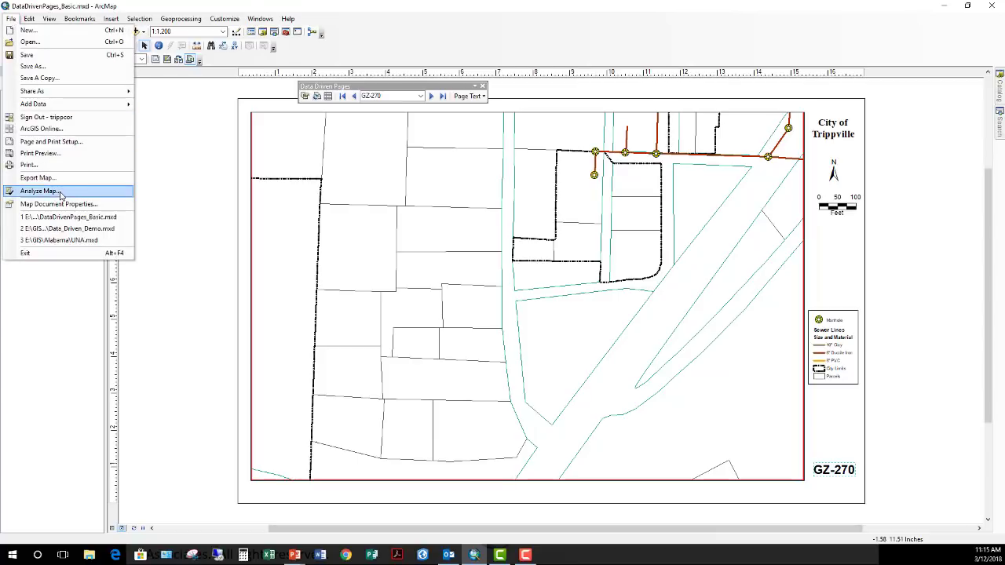
click(38, 177)
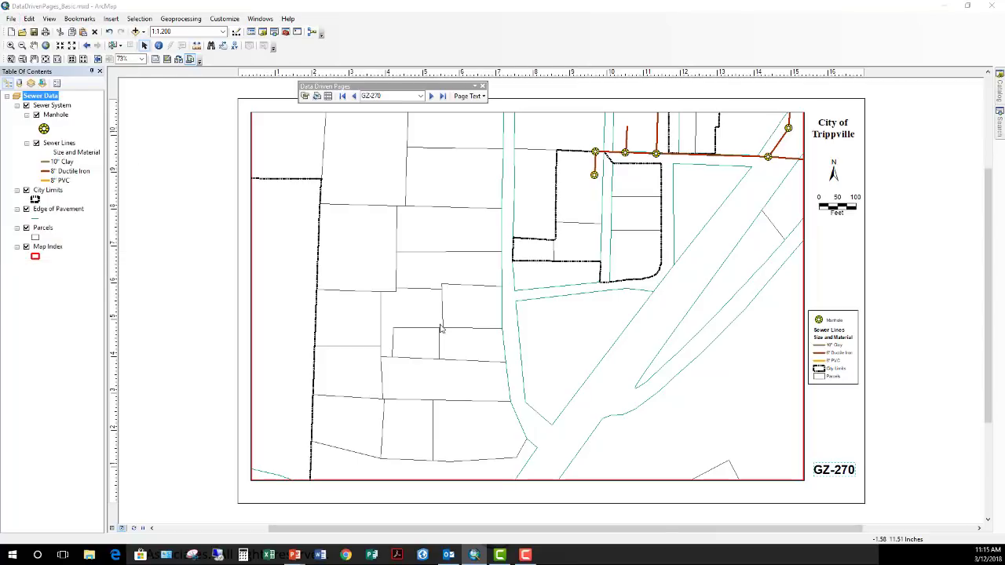
click(572, 292)
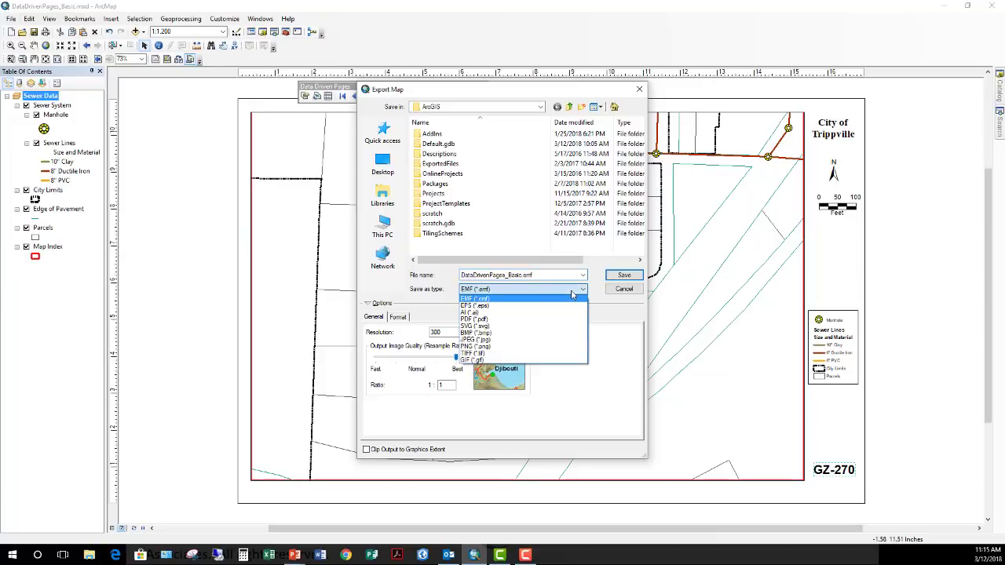
click(504, 321)
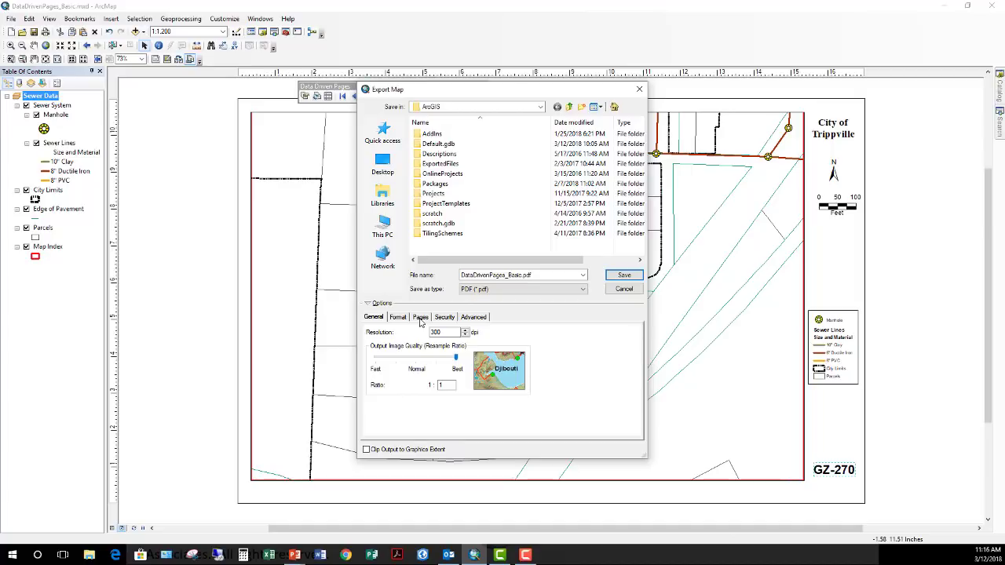
click(420, 318)
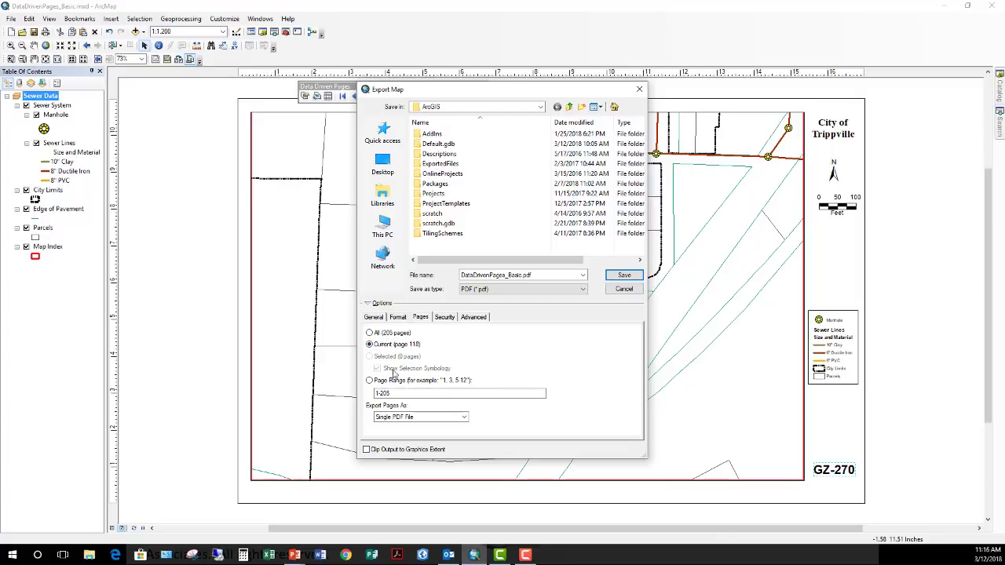
click(465, 418)
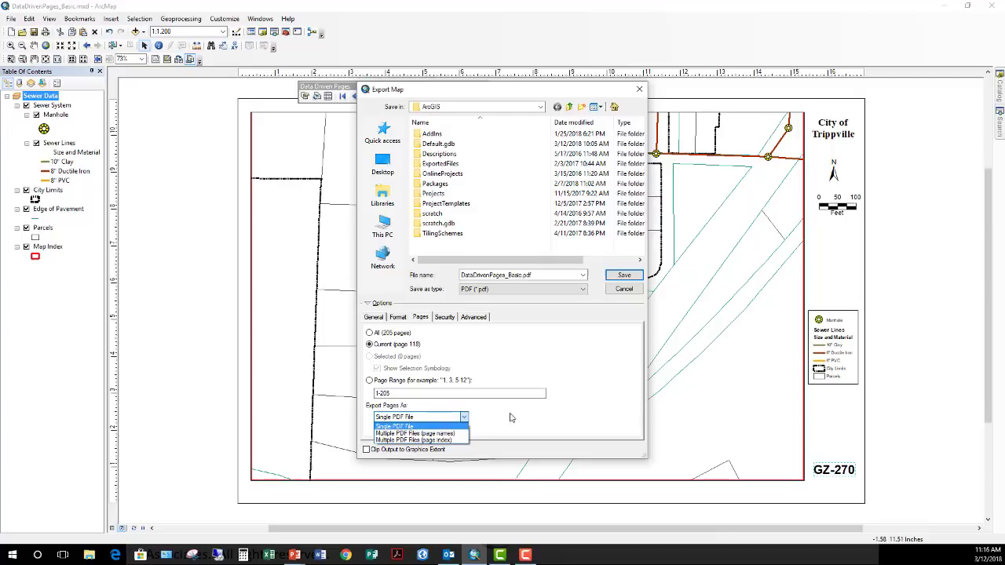
click(585, 396)
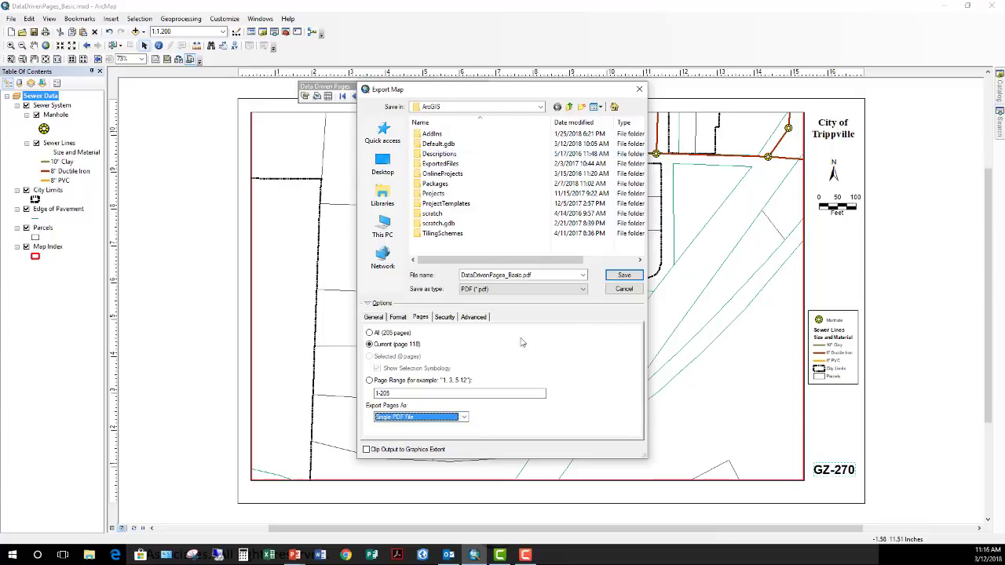
click(373, 318)
click(392, 318)
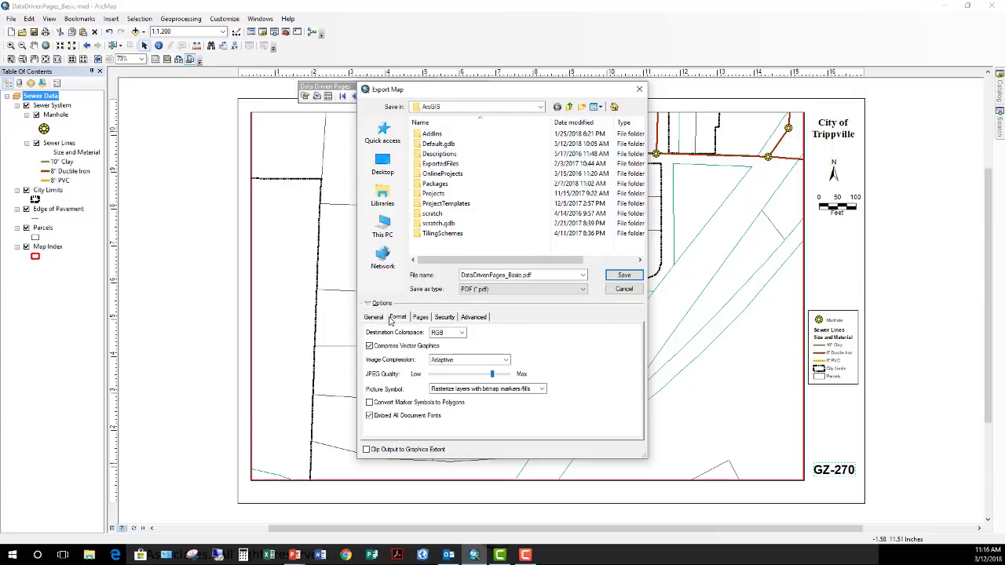
click(377, 319)
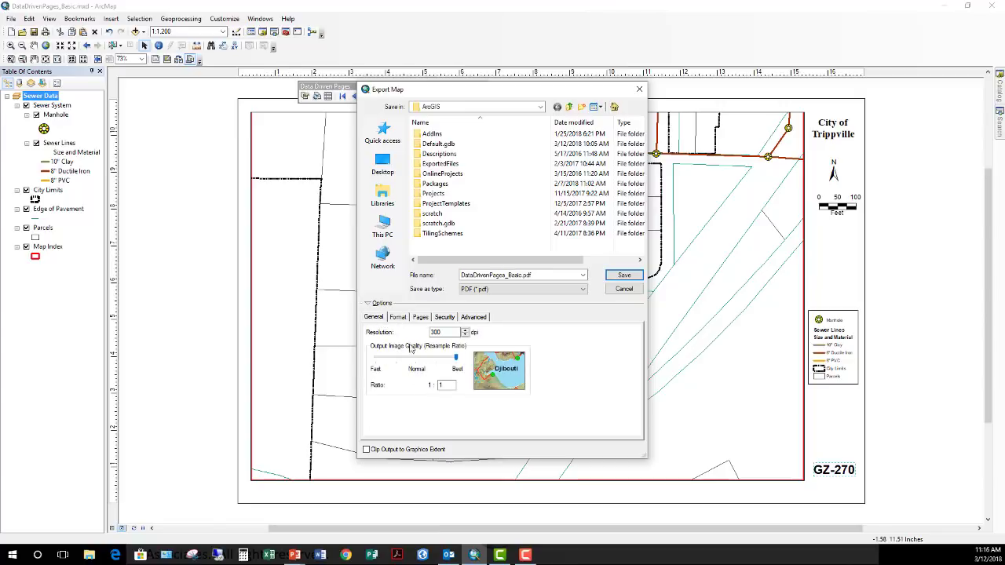
click(402, 317)
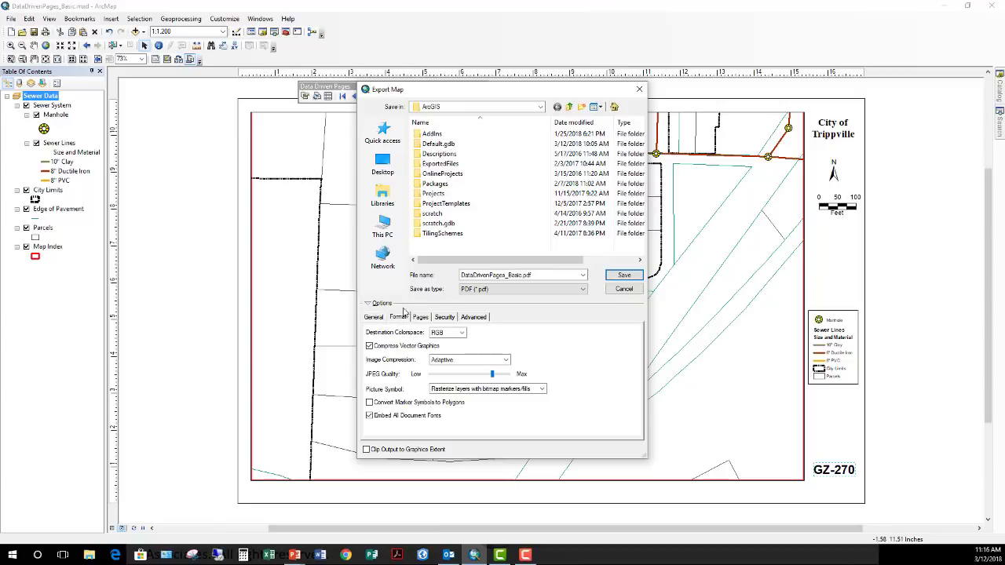
click(446, 317)
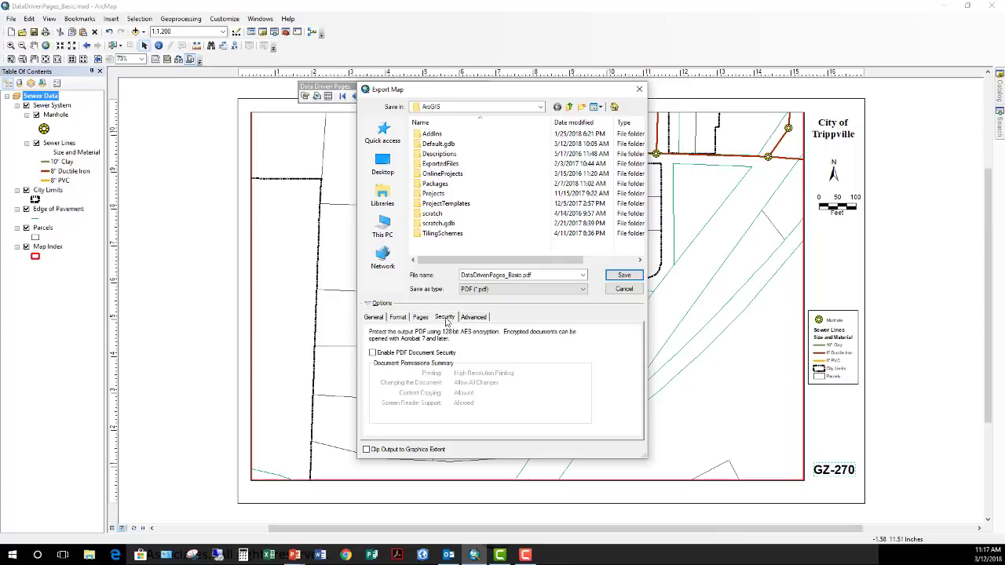
click(479, 319)
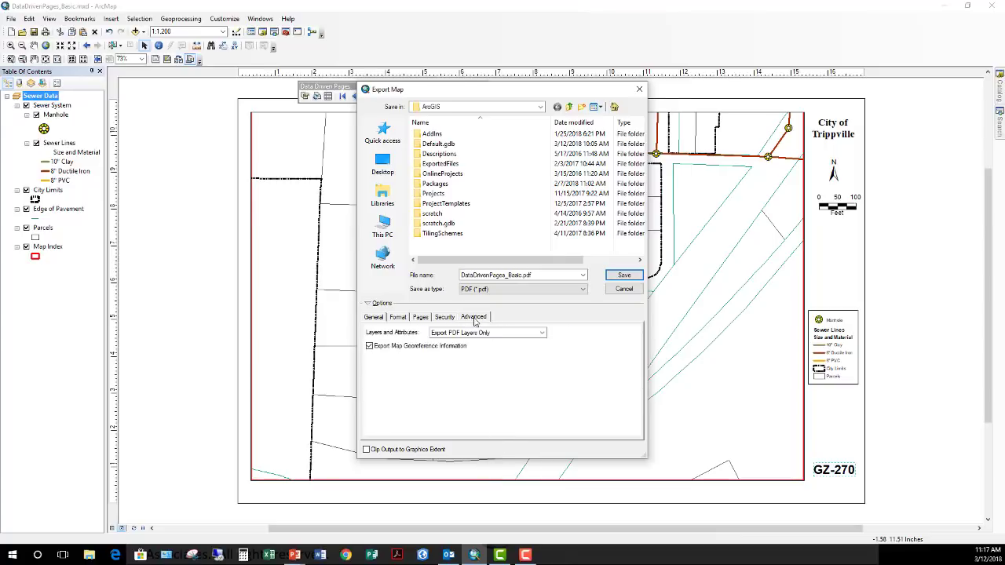
click(542, 333)
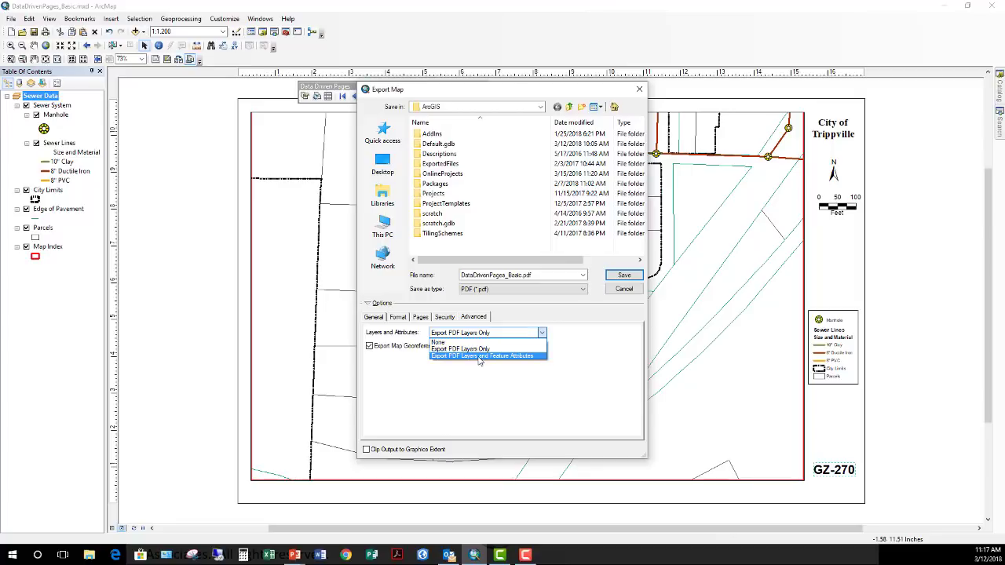
click(585, 350)
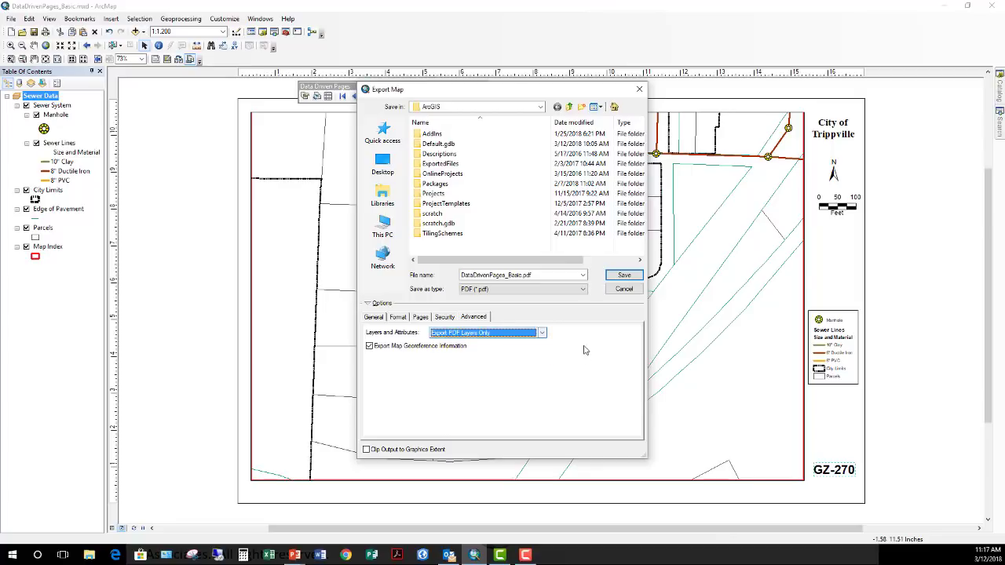
click(623, 290)
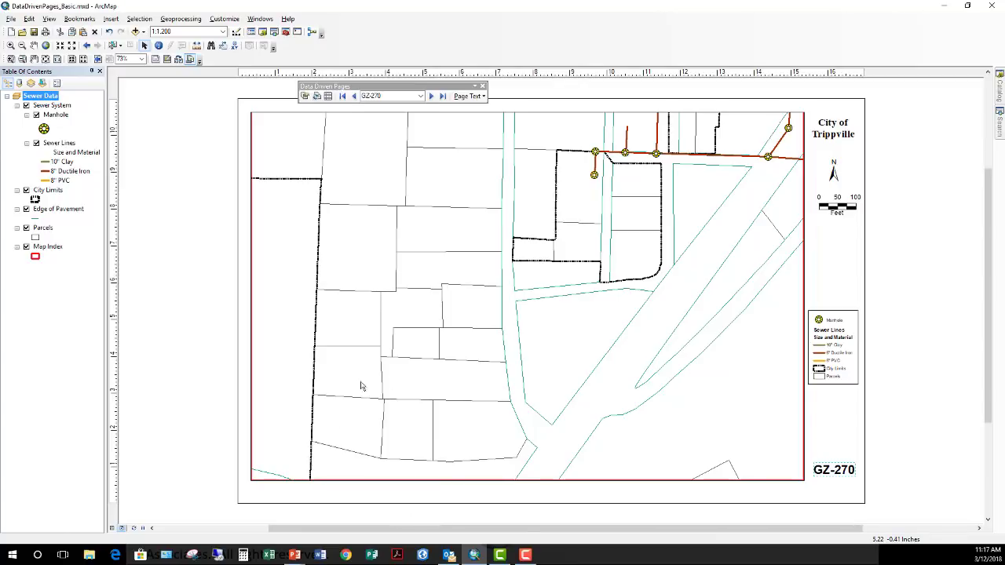
Toggle ArcMap's menu-bar keyboard focus on and off, leaving the layout on page GZ-270.
key(alt)
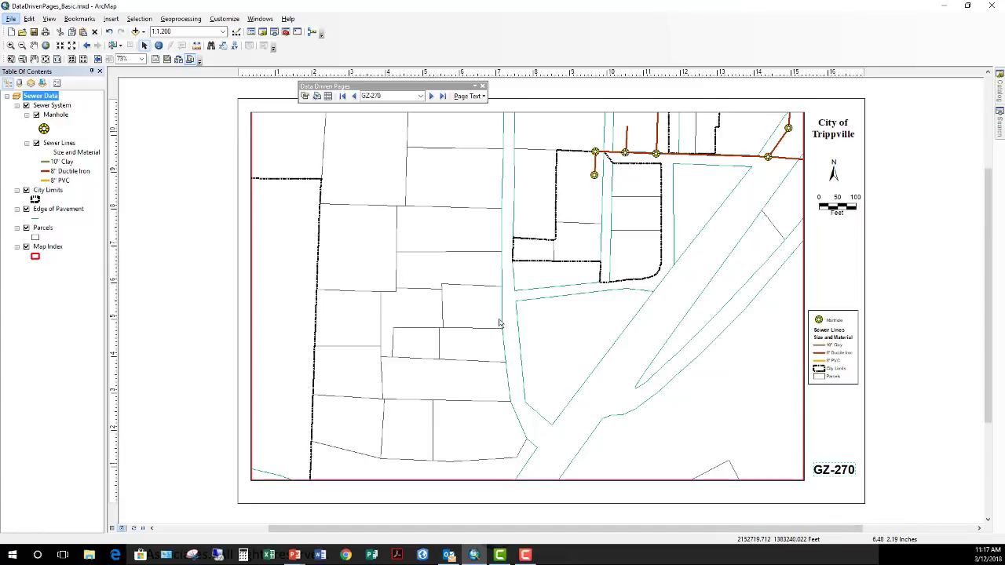
key(Escape)
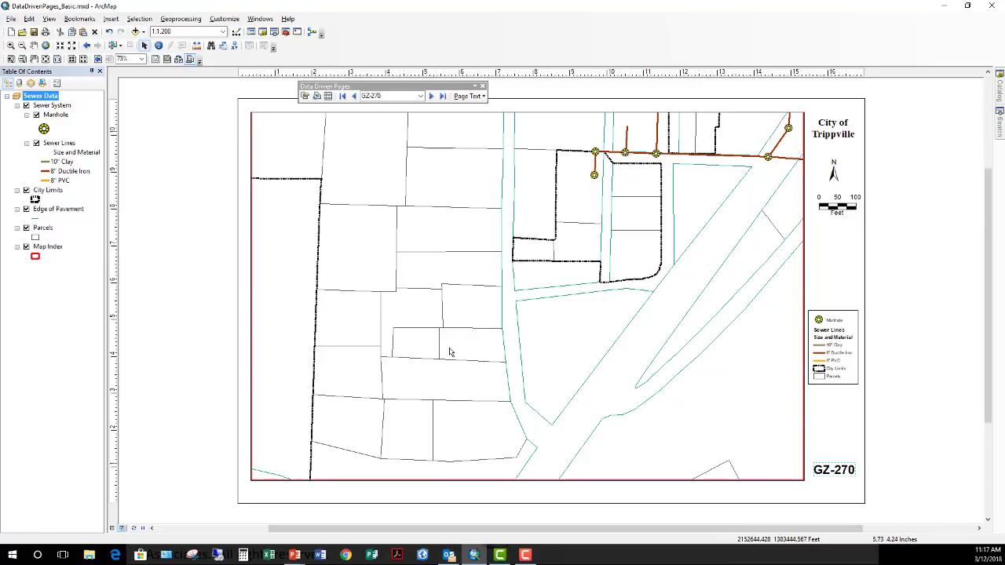